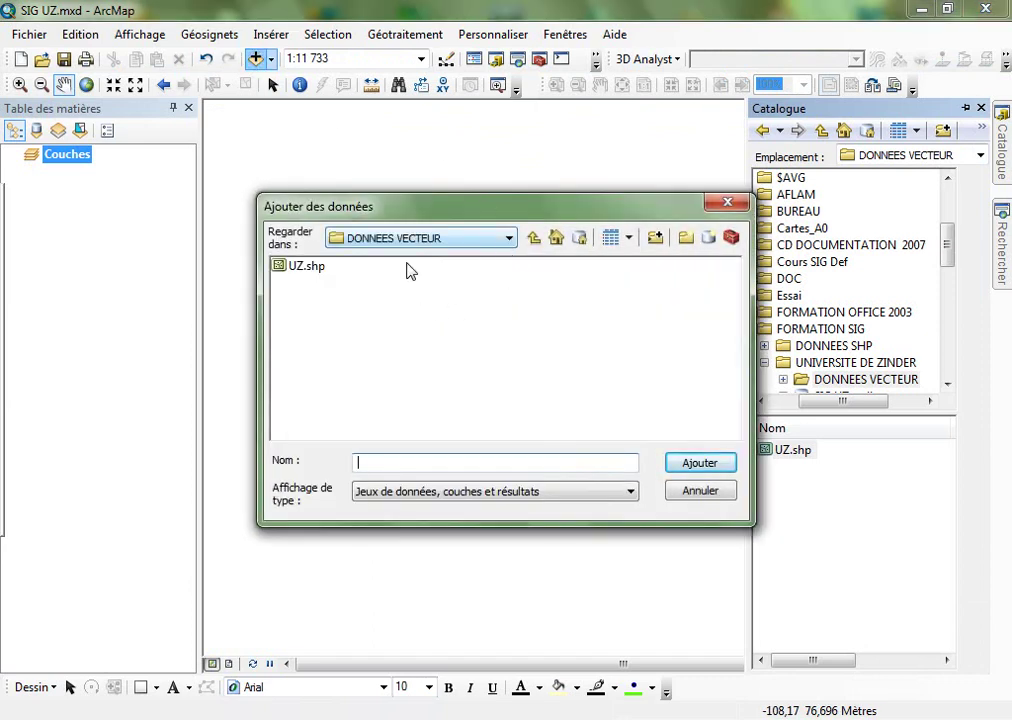
Add the UZ.jpg image from the ZINDER folder of C:\FORMATION SIG to the map and accept the missing spatial reference.
click(534, 238)
click(534, 238)
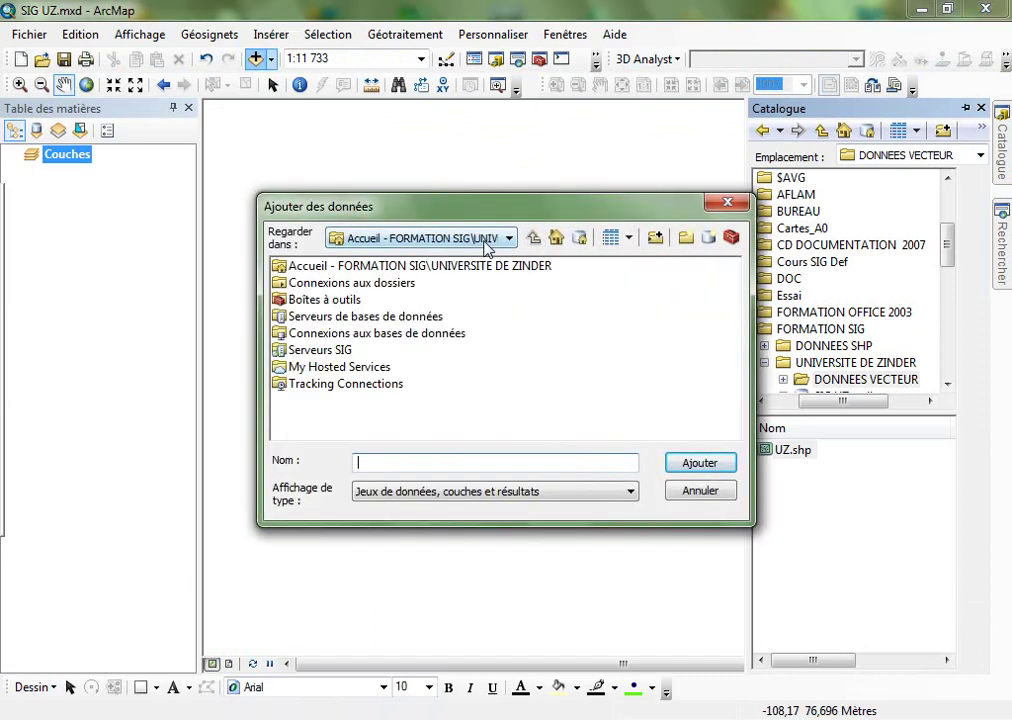
click(509, 238)
click(385, 290)
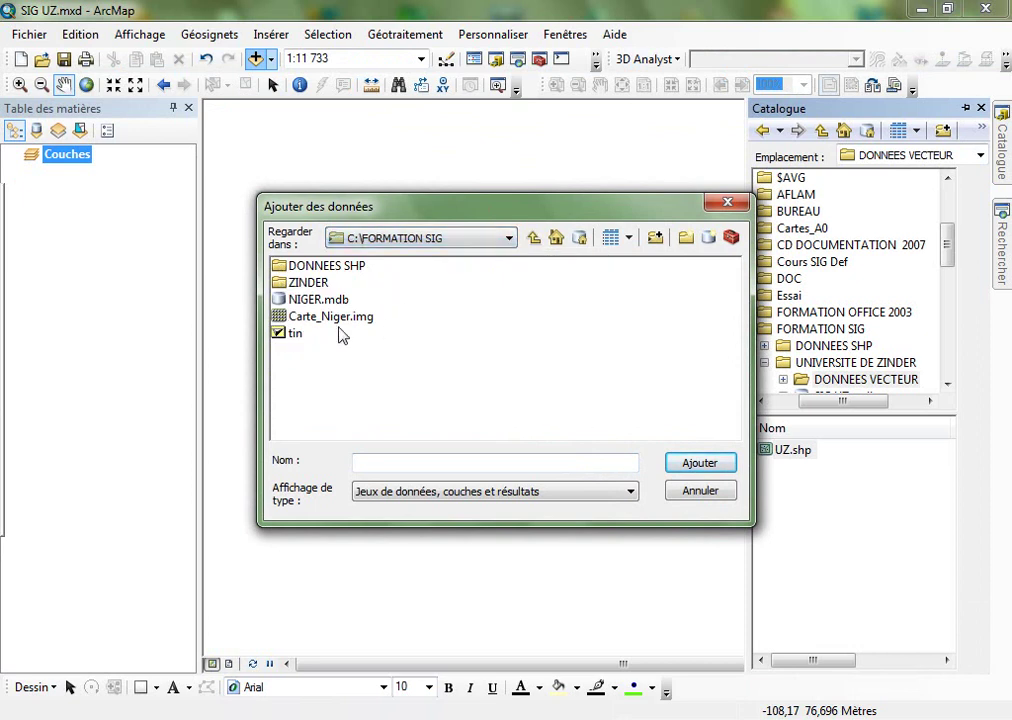
double_click(316, 267)
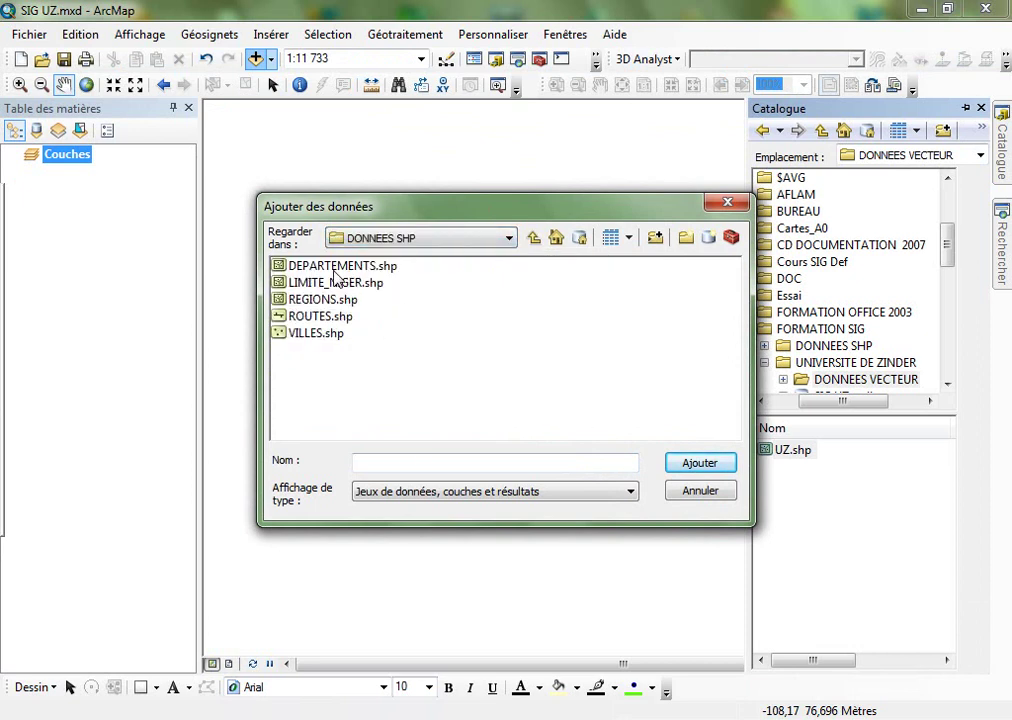
click(500, 243)
click(405, 289)
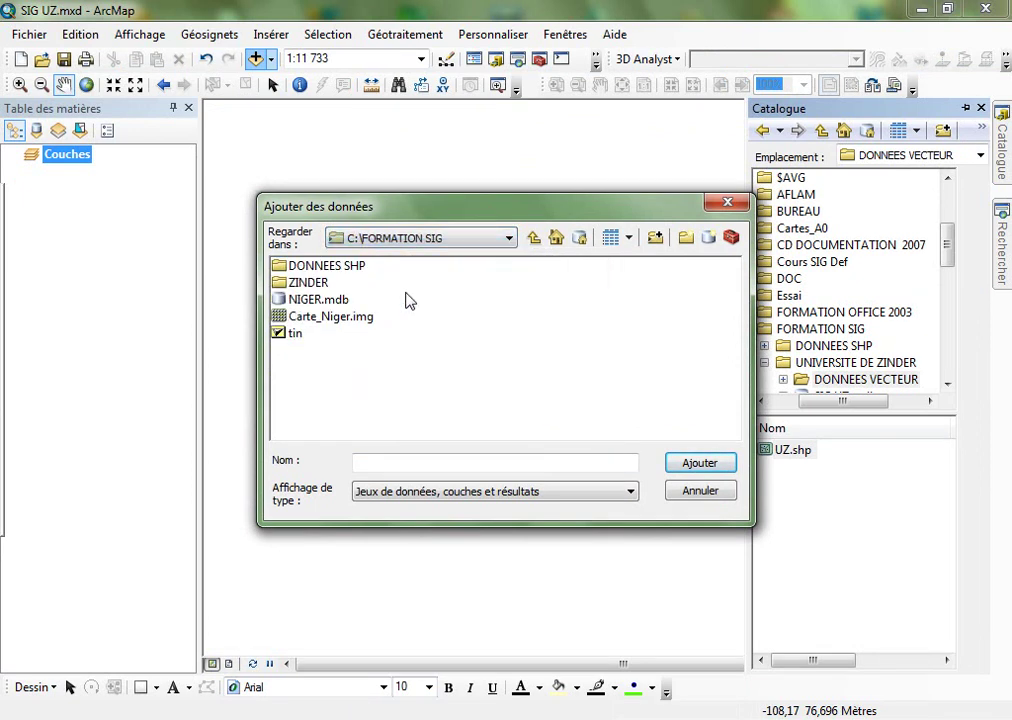
double_click(318, 283)
click(311, 336)
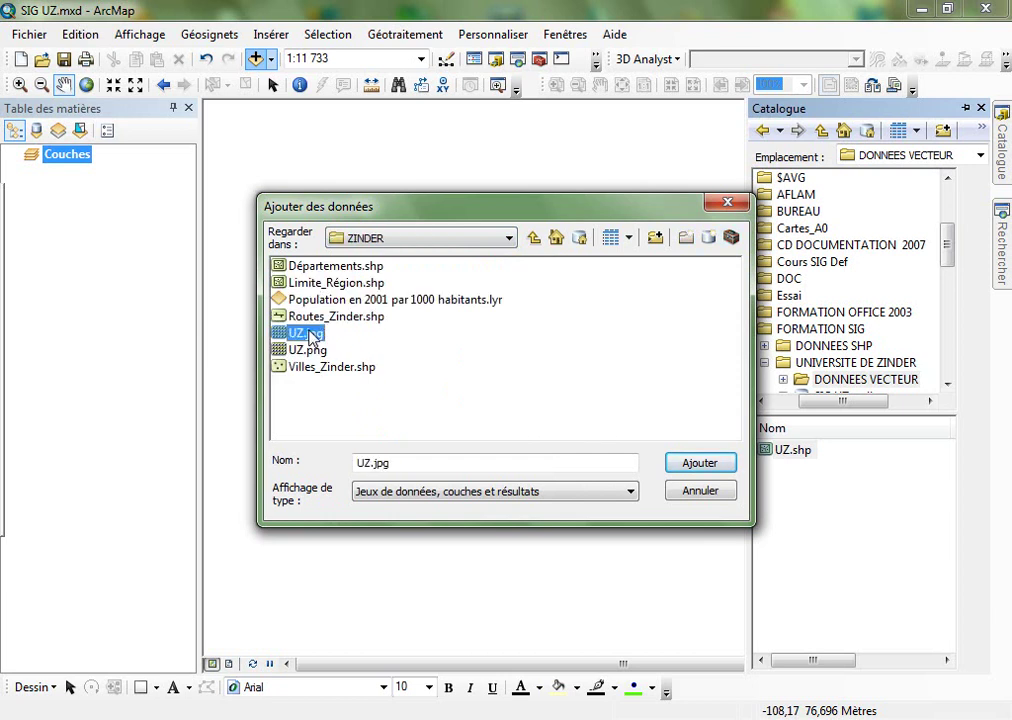
click(688, 465)
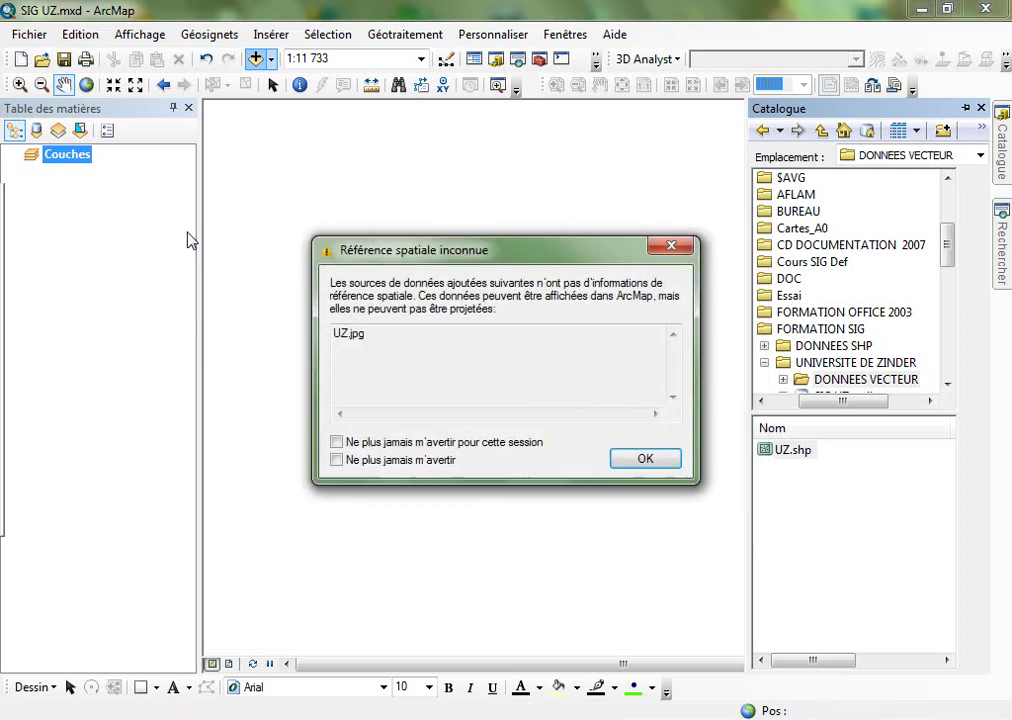
click(630, 462)
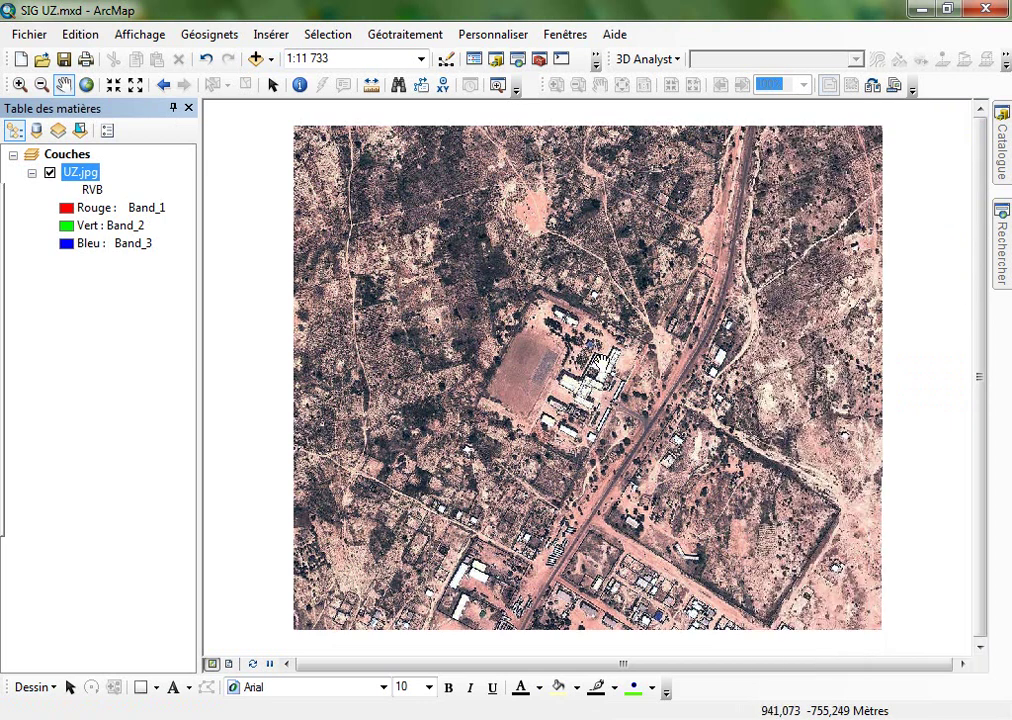
scroll(585, 417, down, 5)
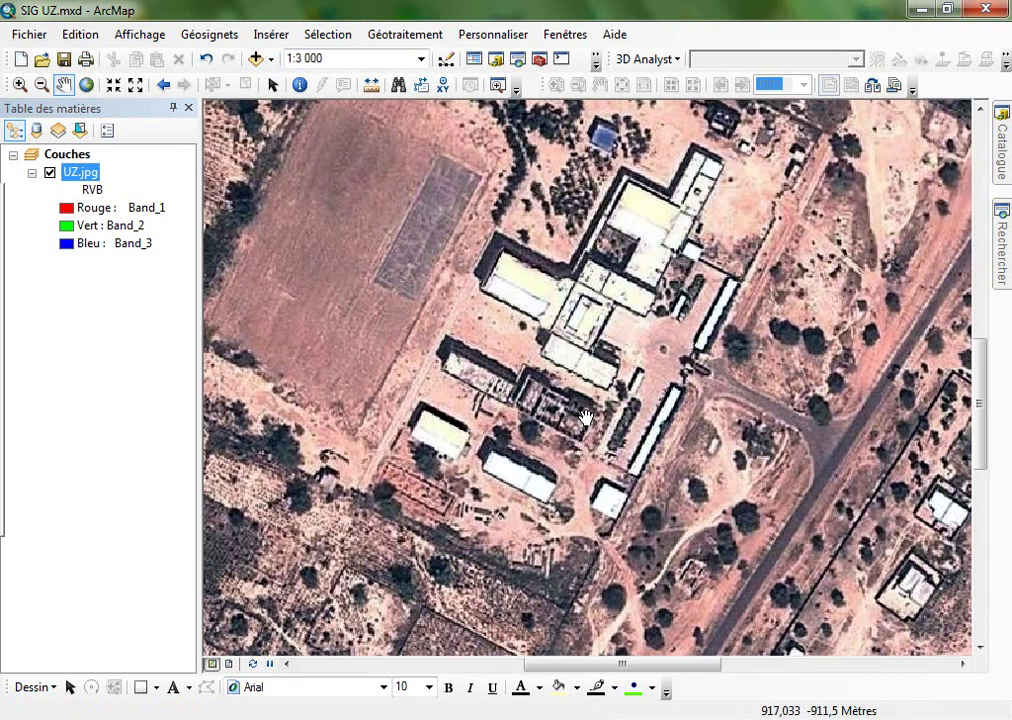
scroll(585, 417, up, 2)
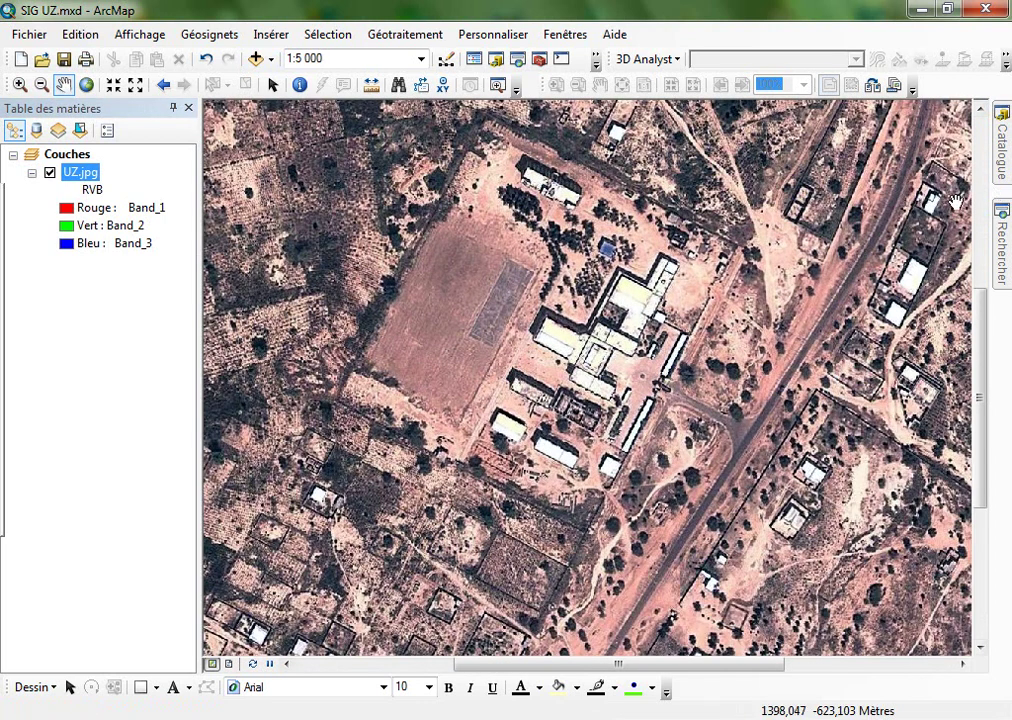
Add UZ.shp from the catalogue's UNIVERSITE DE ZINDER\DONNEES VECTEUR folder to the map and display the layer's full extent.
mouse_move(1010, 152)
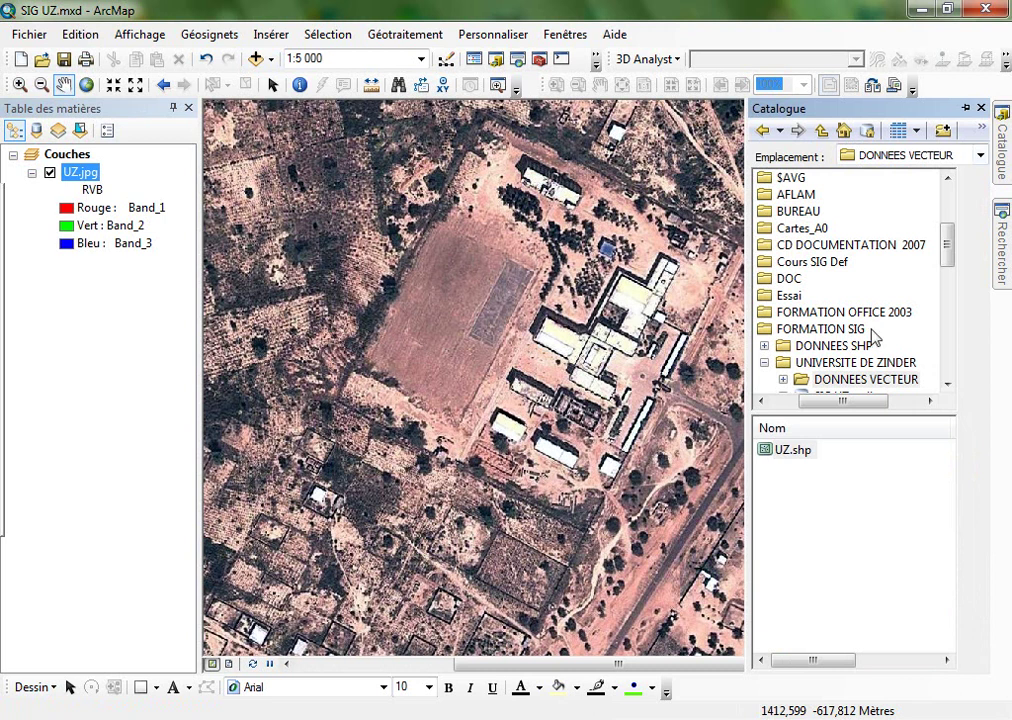
click(889, 381)
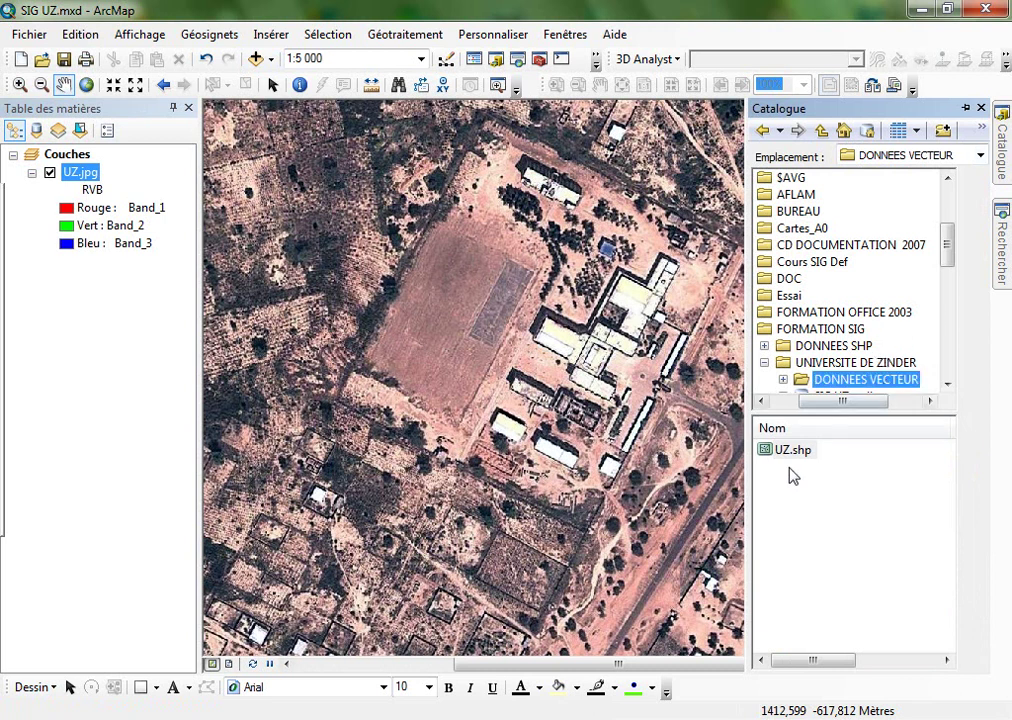
drag(827, 401, 798, 401)
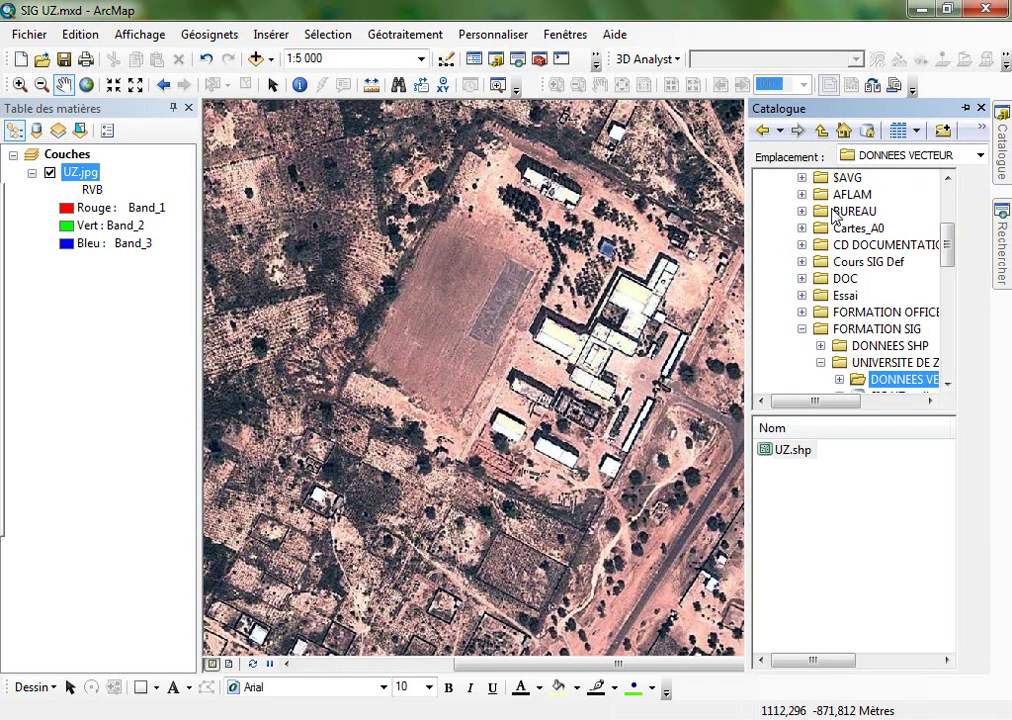
scroll(838, 218, up, 3)
scroll(849, 298, down, 5)
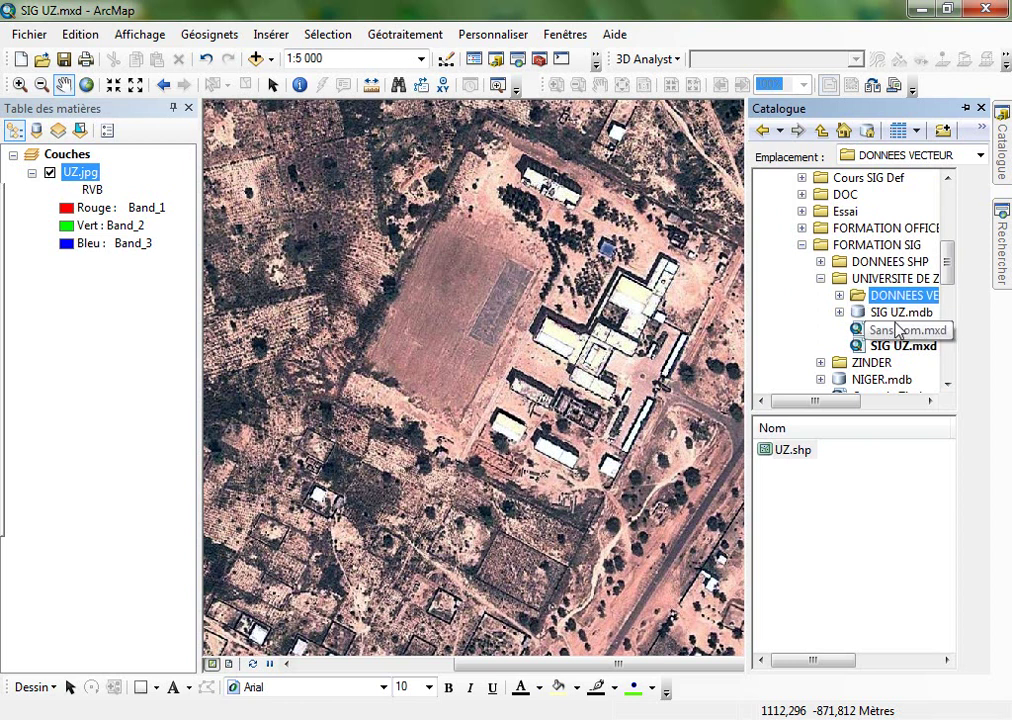
double_click(884, 297)
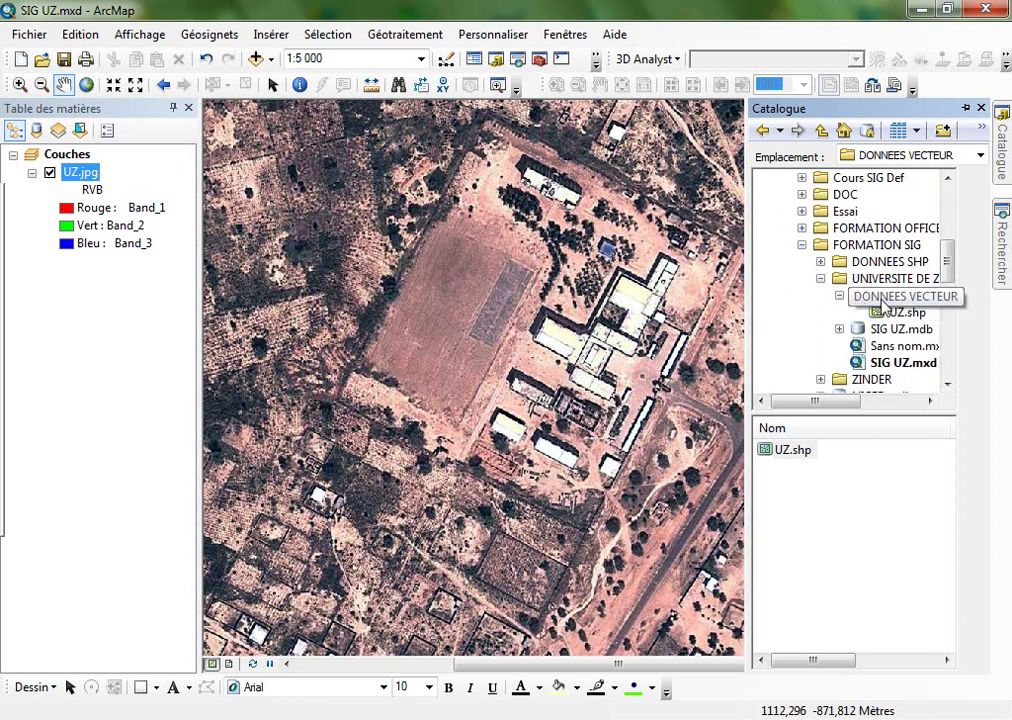
click(845, 313)
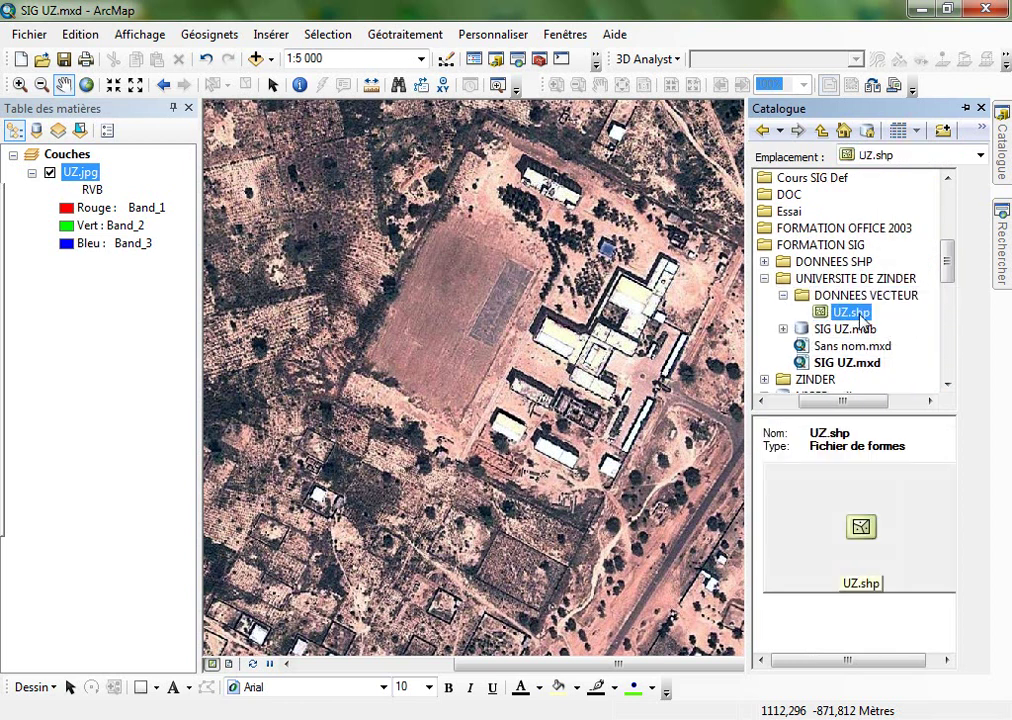
drag(855, 318, 356, 275)
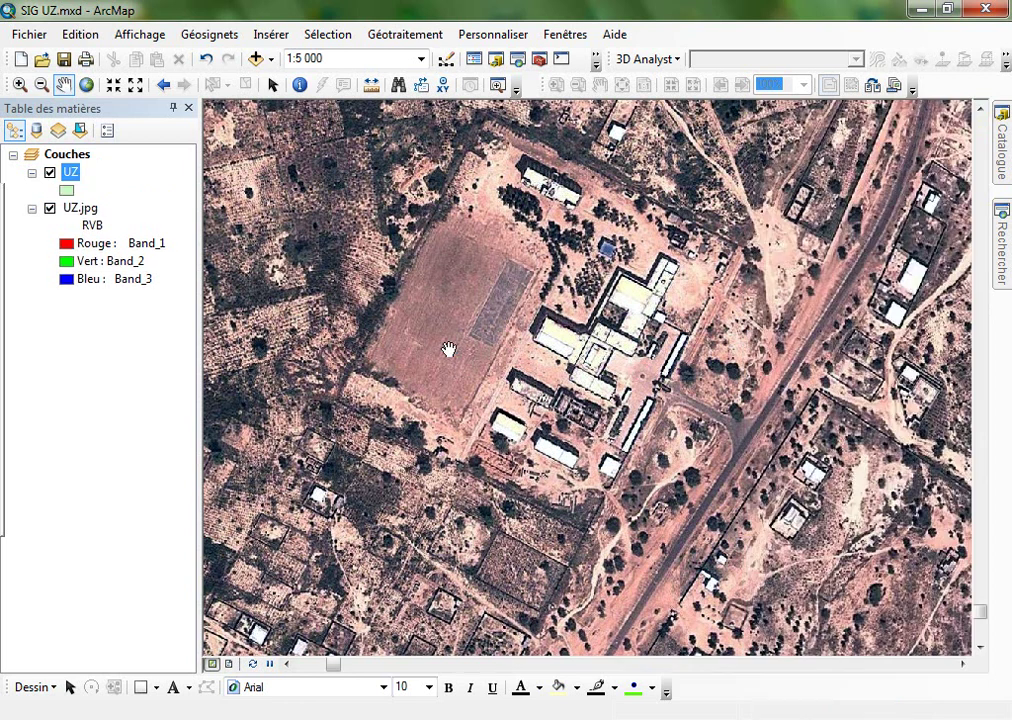
right_click(77, 175)
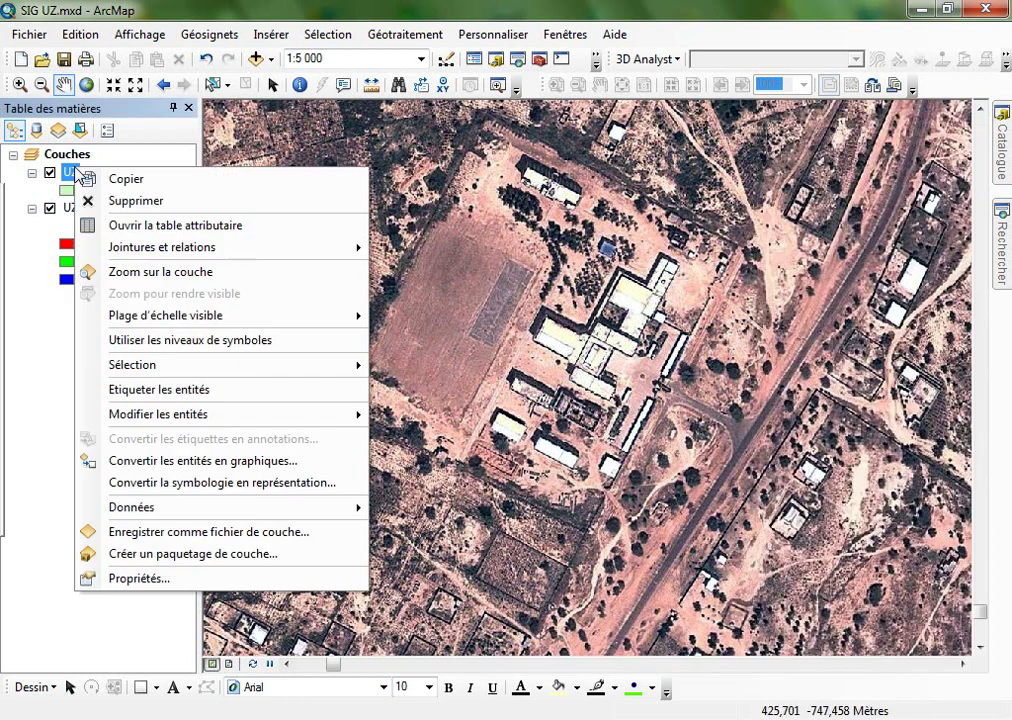
click(200, 274)
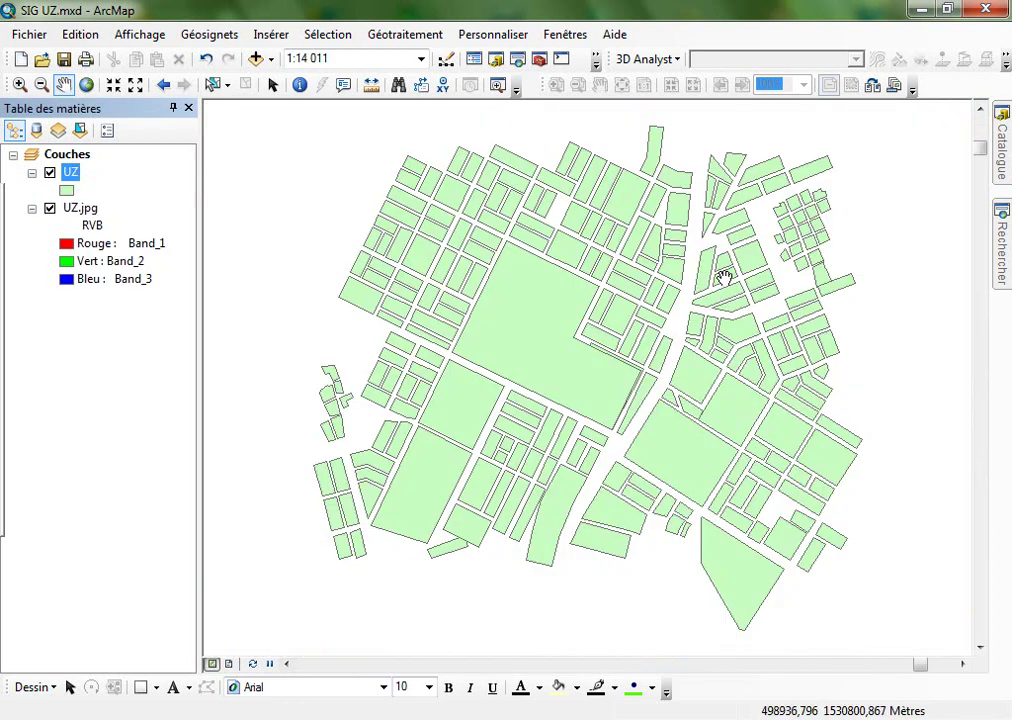
Add UZ.shp a second time from the DONNEES VECTEUR folder and remove the duplicate UZ layer.
click(256, 60)
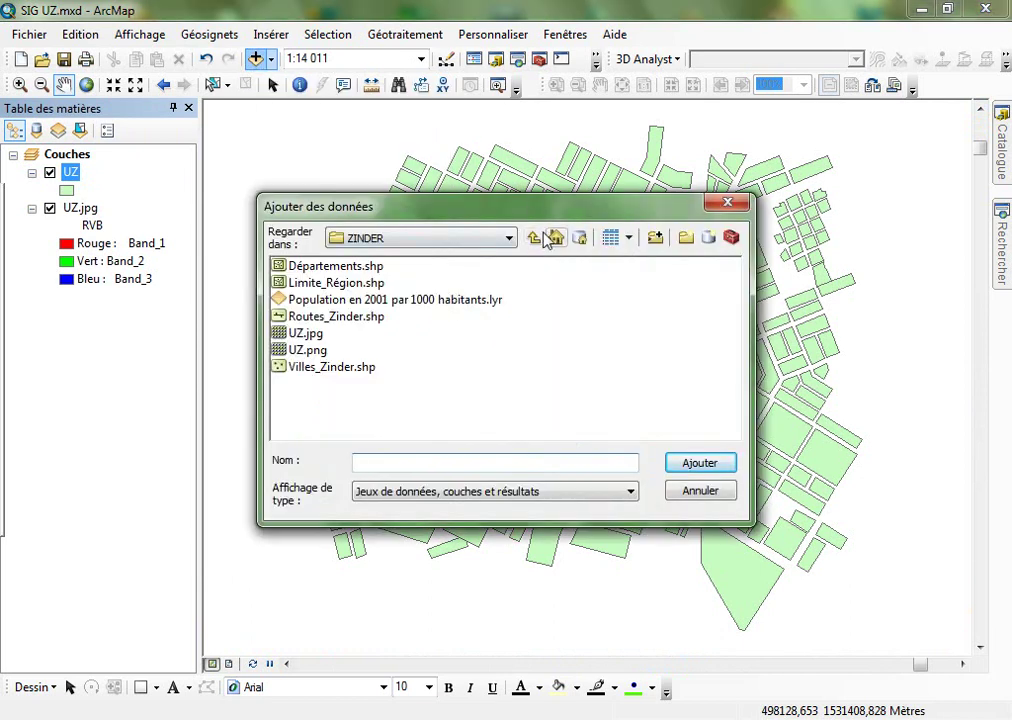
click(533, 238)
click(509, 238)
click(400, 305)
double_click(509, 265)
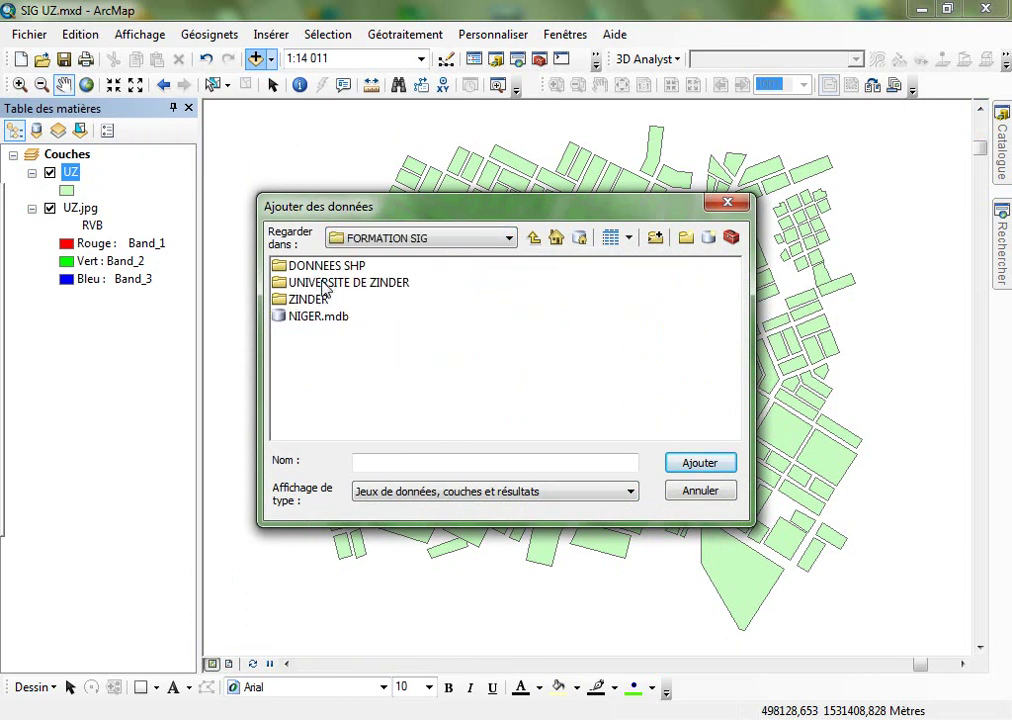
double_click(325, 283)
double_click(309, 268)
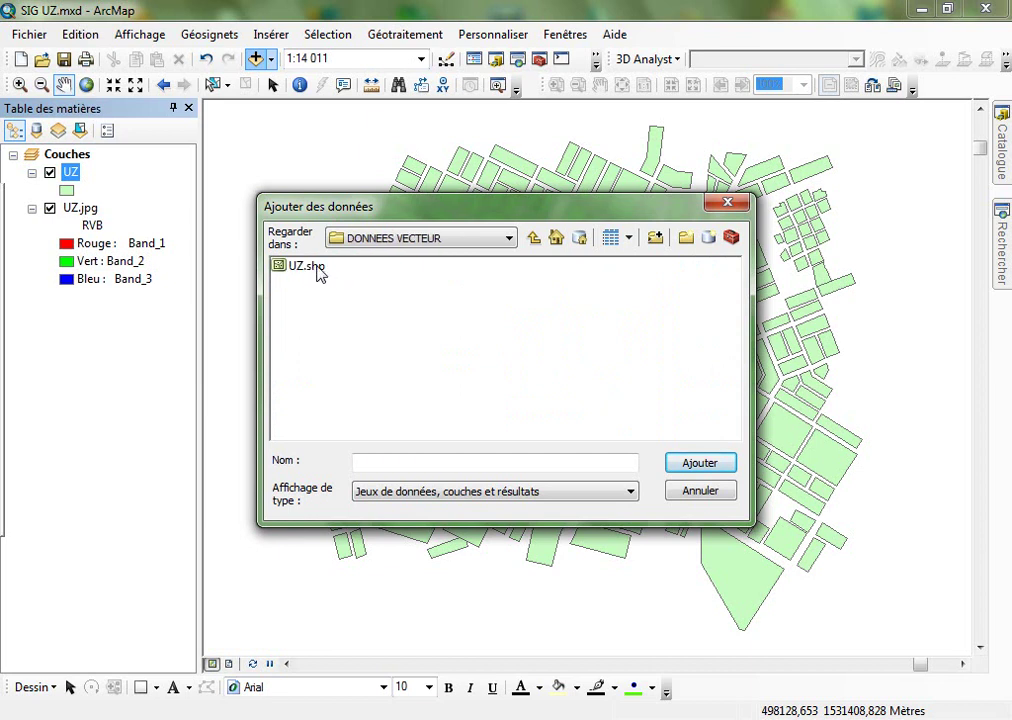
click(318, 267)
click(712, 465)
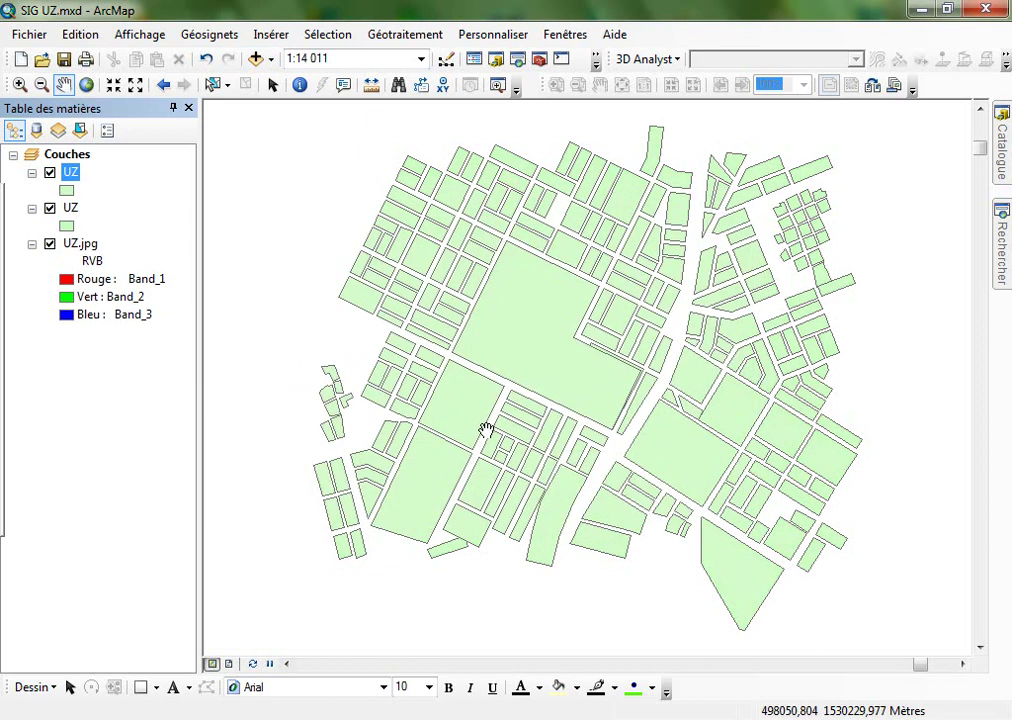
right_click(71, 187)
click(105, 212)
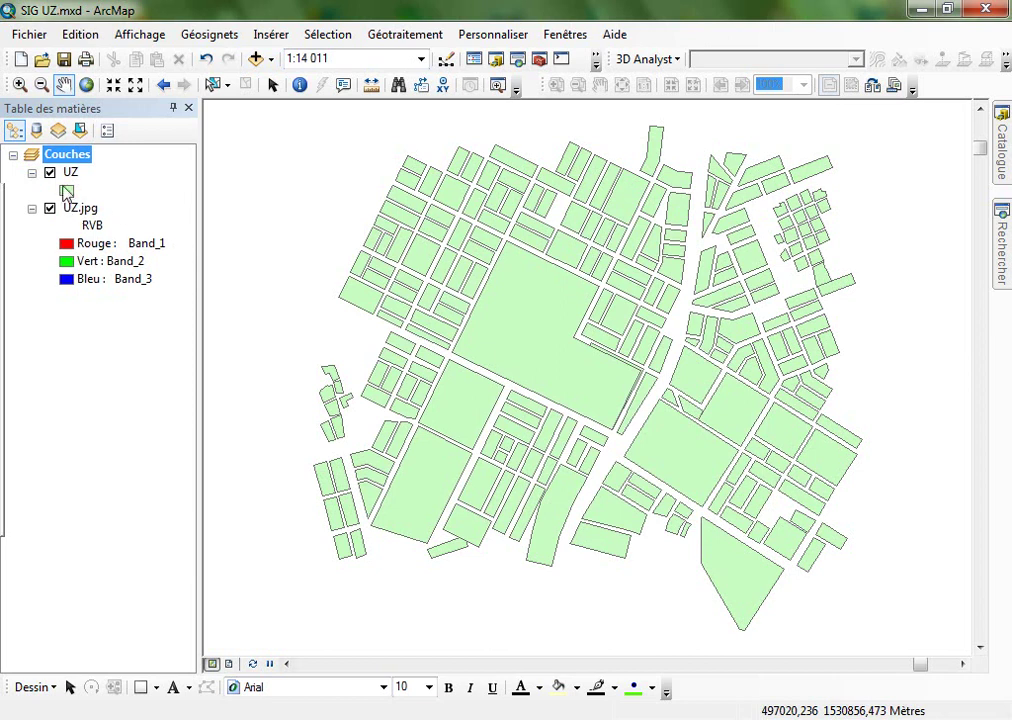
Change the UZ layer's symbol to the hollow Creux style with a red outline.
right_click(77, 213)
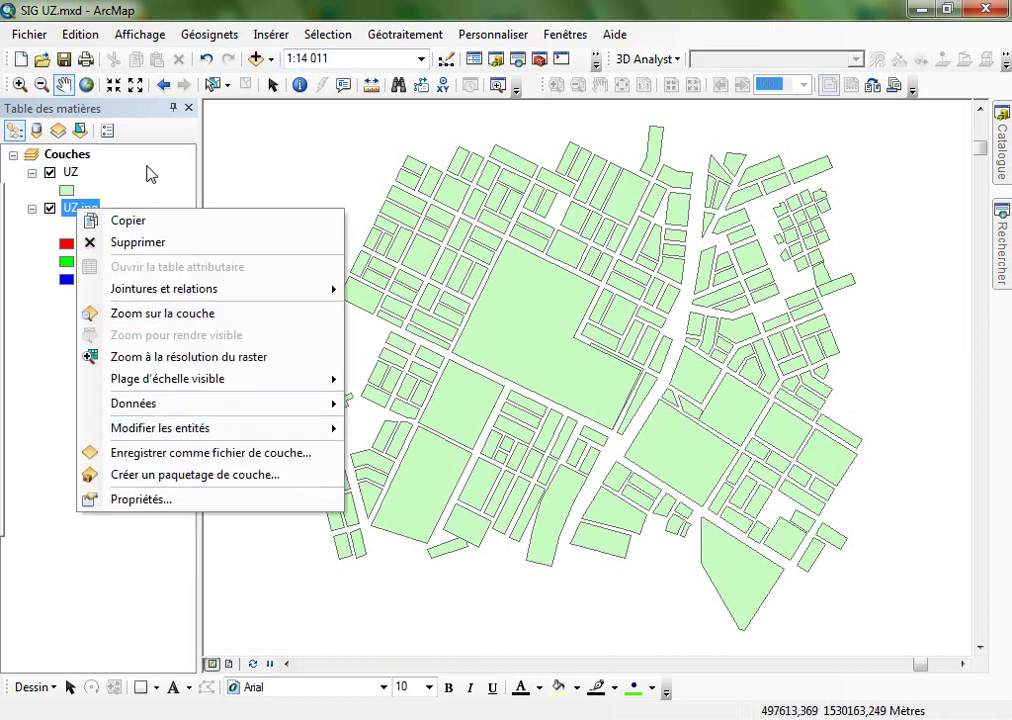
click(45, 185)
click(66, 191)
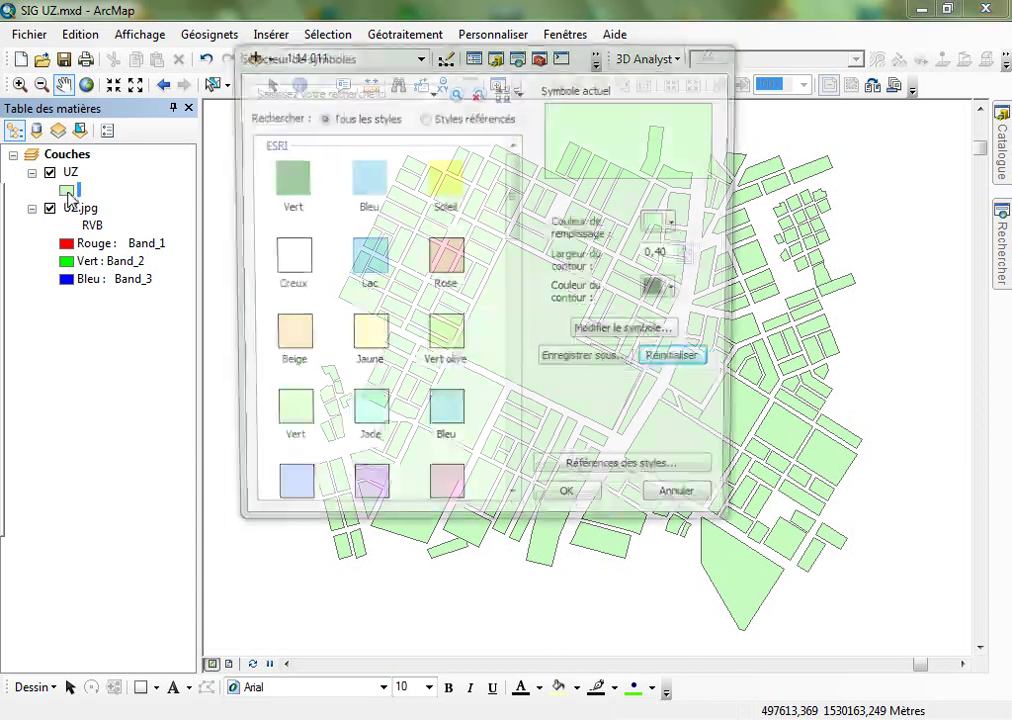
click(288, 260)
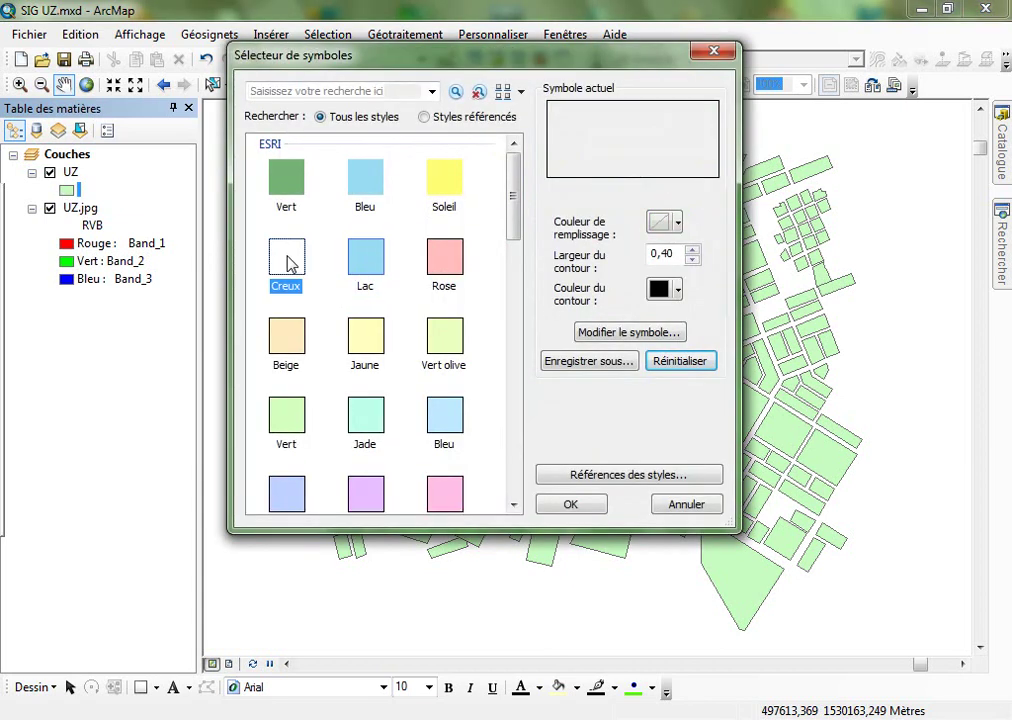
click(678, 290)
click(675, 377)
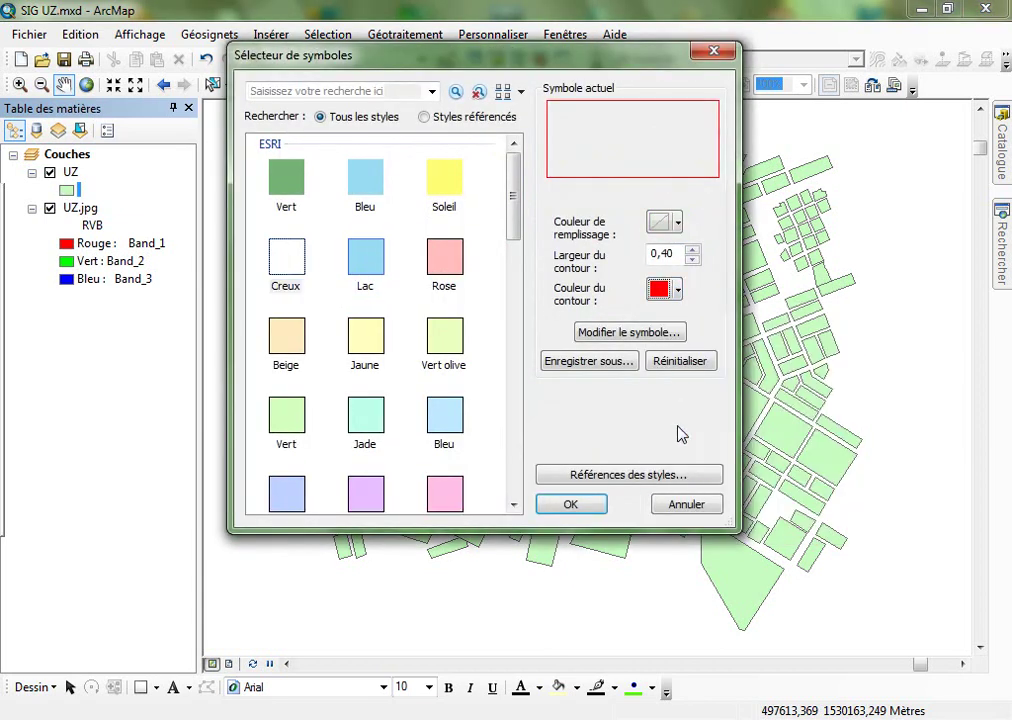
click(570, 504)
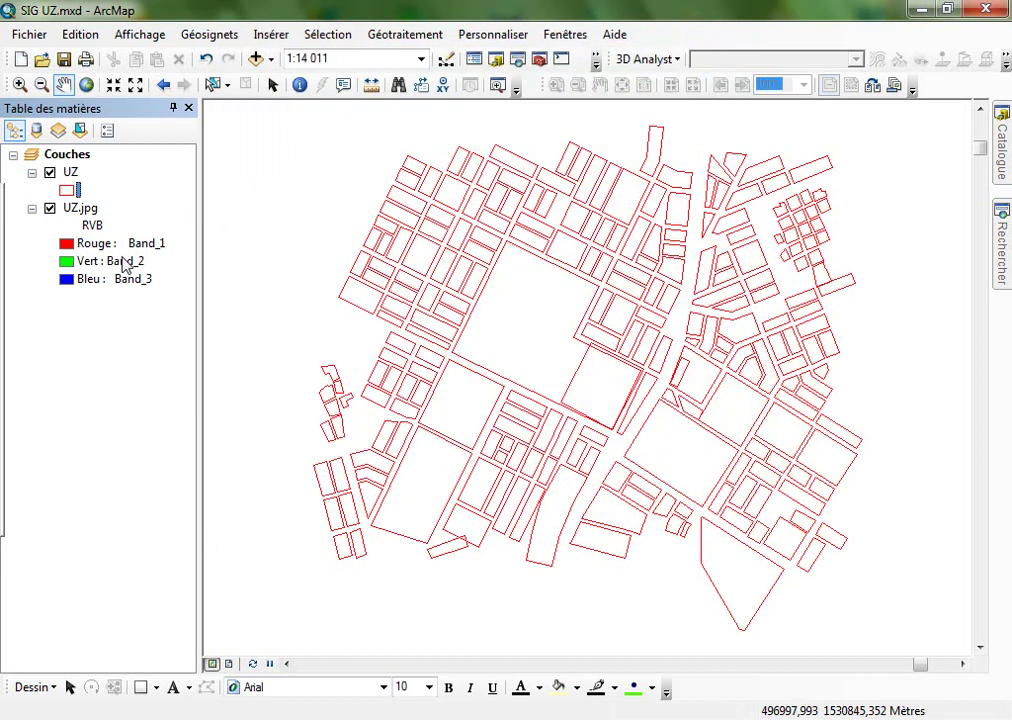
Show the Géoréférencement toolbar and place the first control point on UZ.jpg at the southern corner of the large walled enclosure in the southeast.
right_click(72, 217)
click(149, 318)
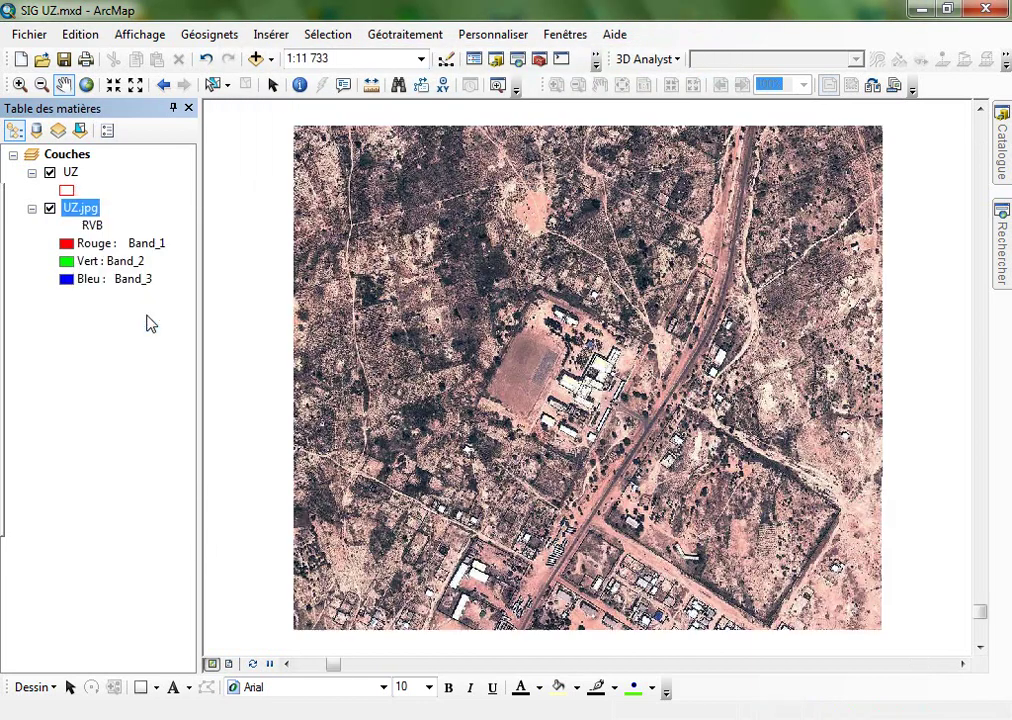
click(19, 84)
drag(725, 583, 820, 652)
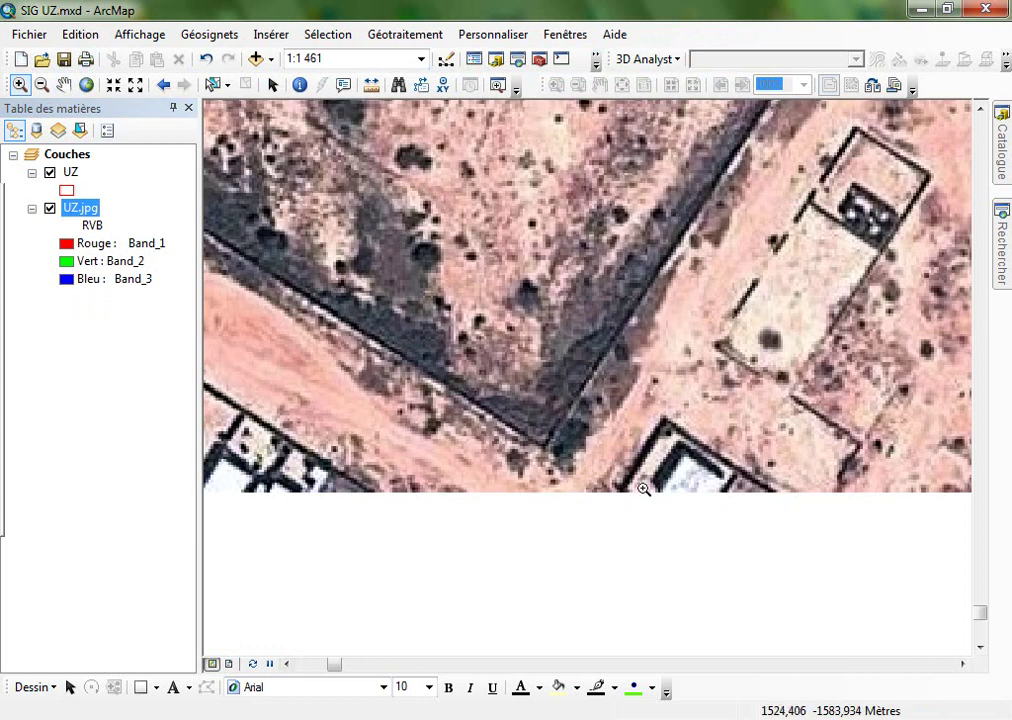
drag(360, 378, 525, 512)
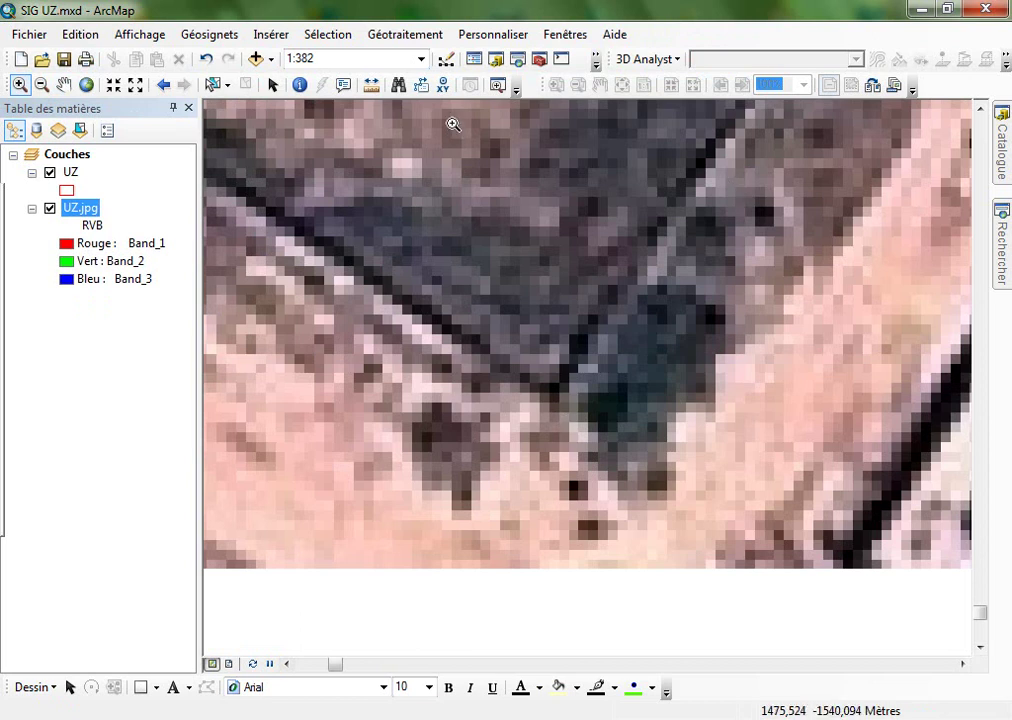
right_click(762, 40)
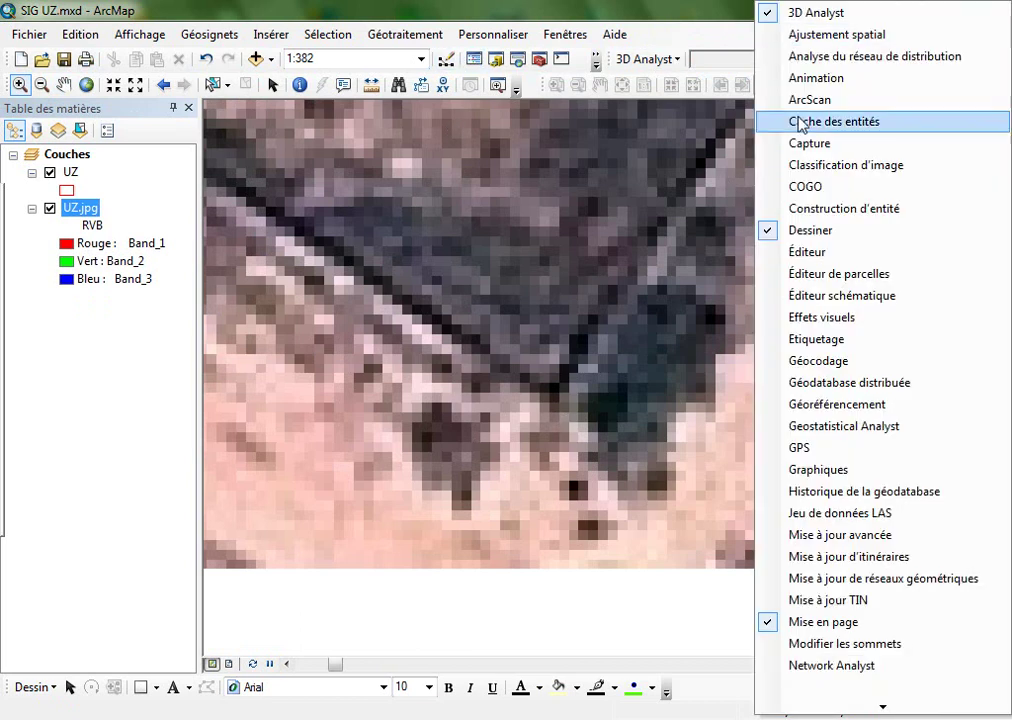
click(828, 406)
click(631, 164)
click(553, 386)
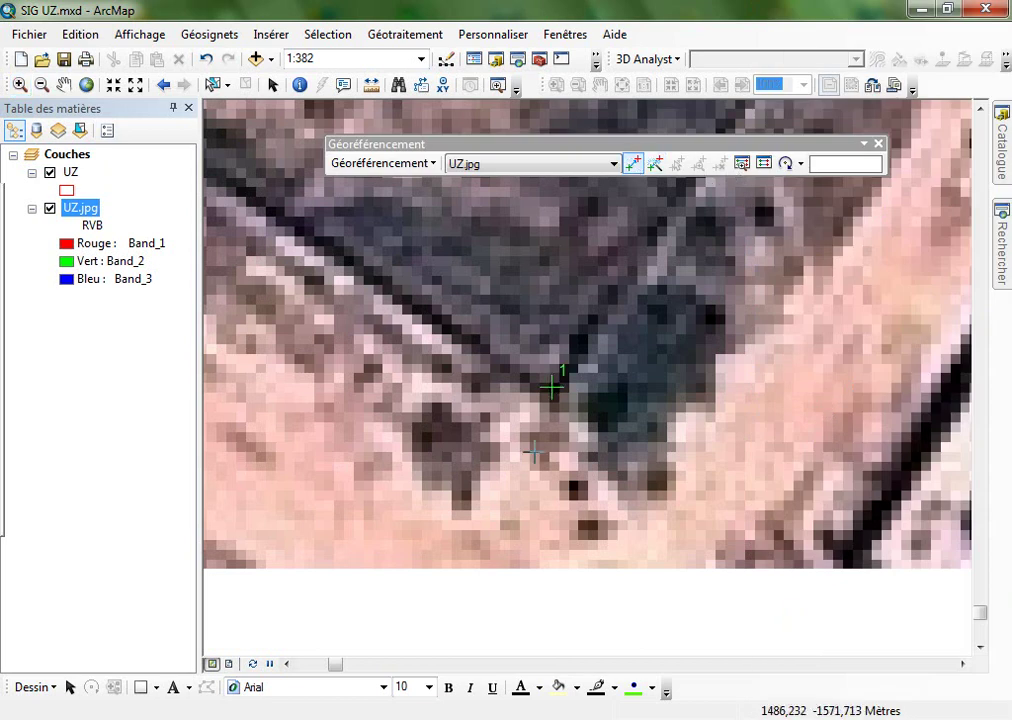
Link the first control point to the UZ layer's vertex at the southern corner of the same large southeastern enclosure.
right_click(77, 174)
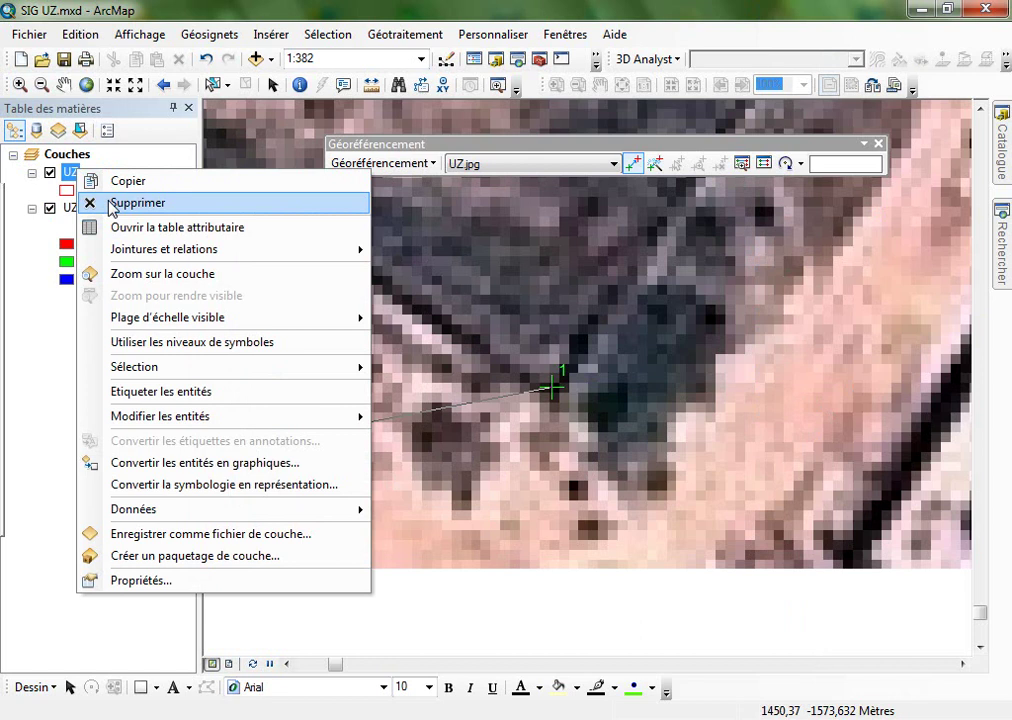
click(152, 274)
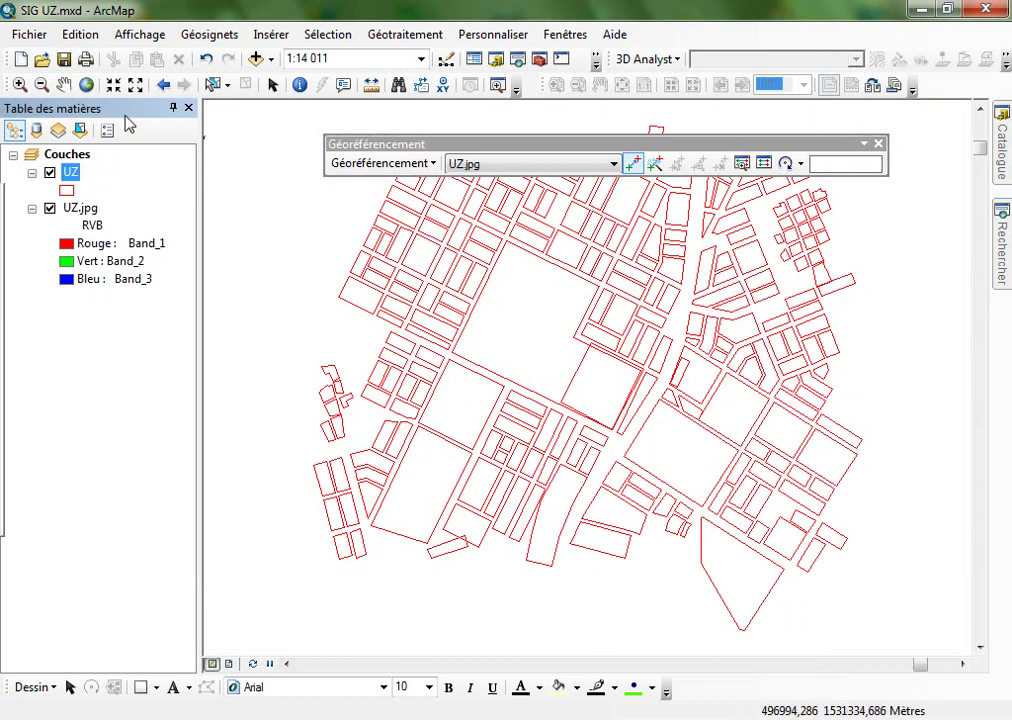
click(19, 84)
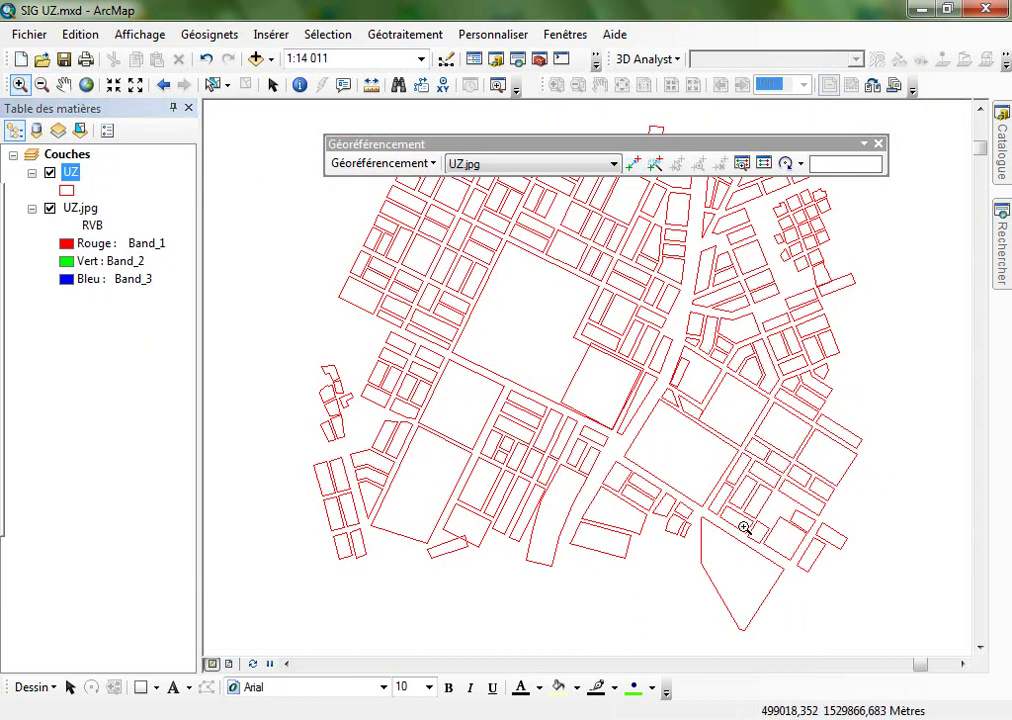
drag(529, 375, 598, 425)
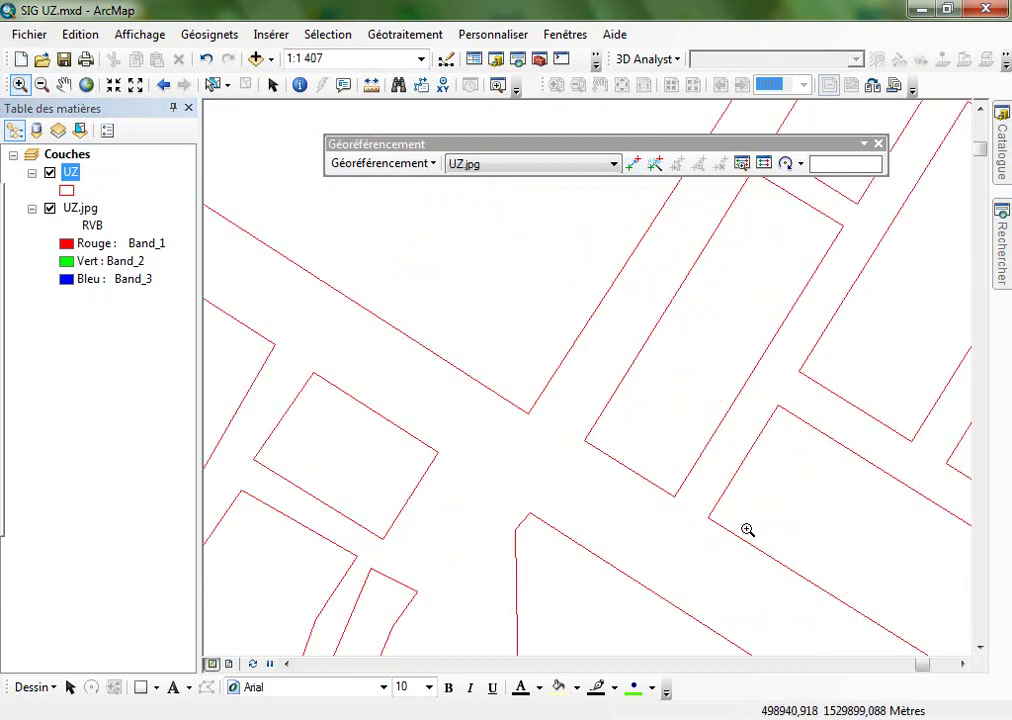
click(632, 164)
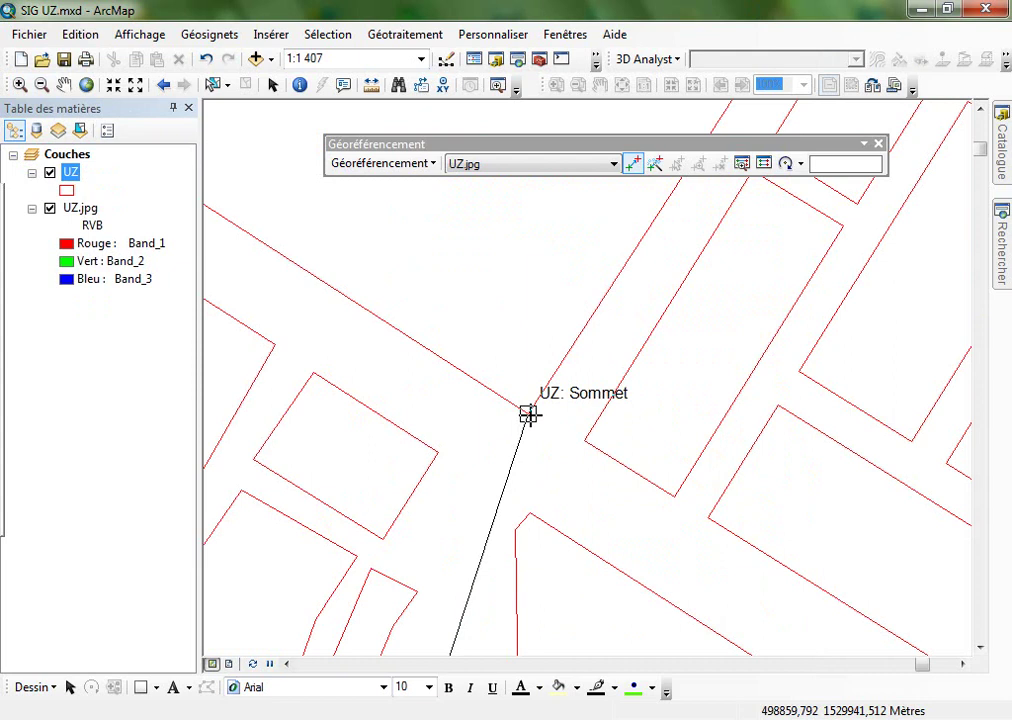
click(528, 414)
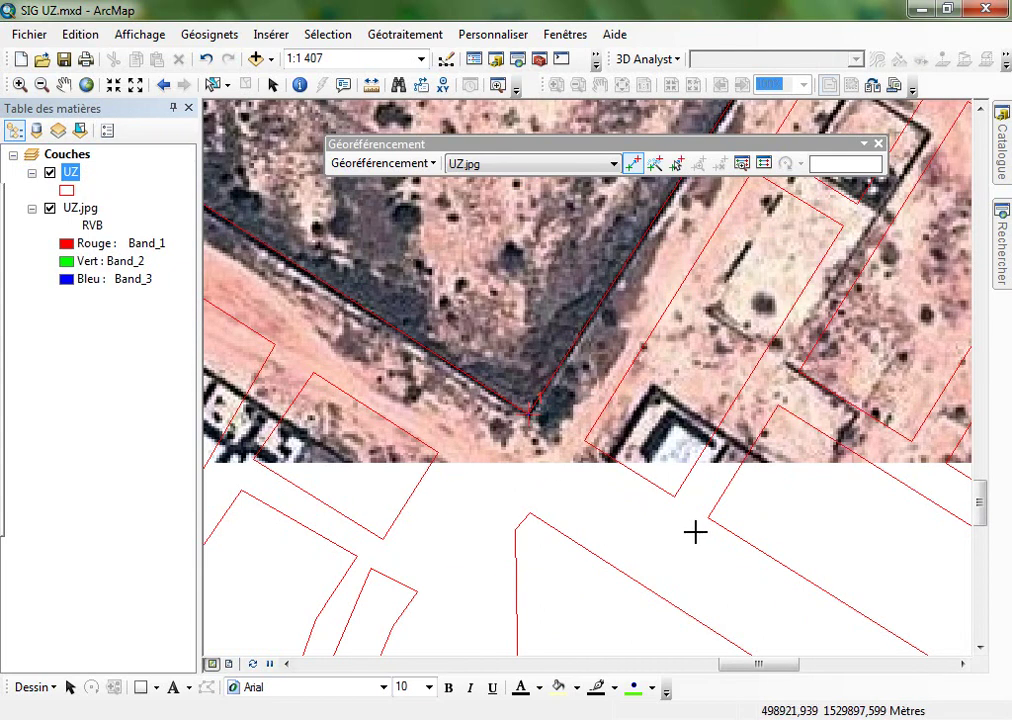
Place the second control point on UZ.jpg at the northern corner of the walled compound containing the sports field.
scroll(695, 532, down, 3)
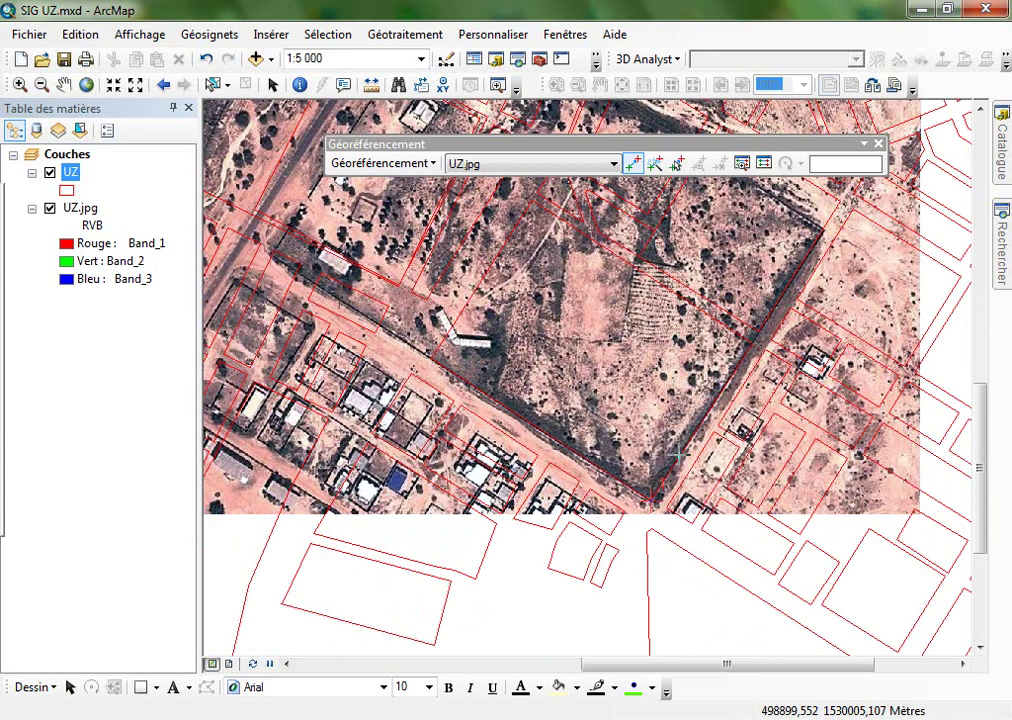
scroll(682, 446, up, 2)
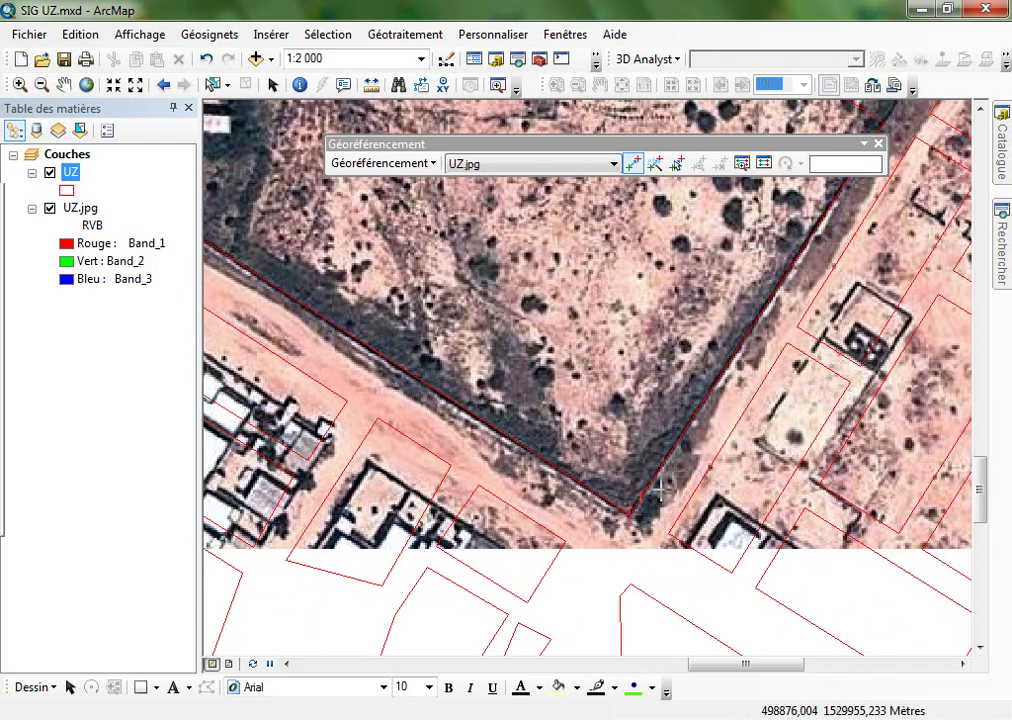
scroll(699, 592, down, 2)
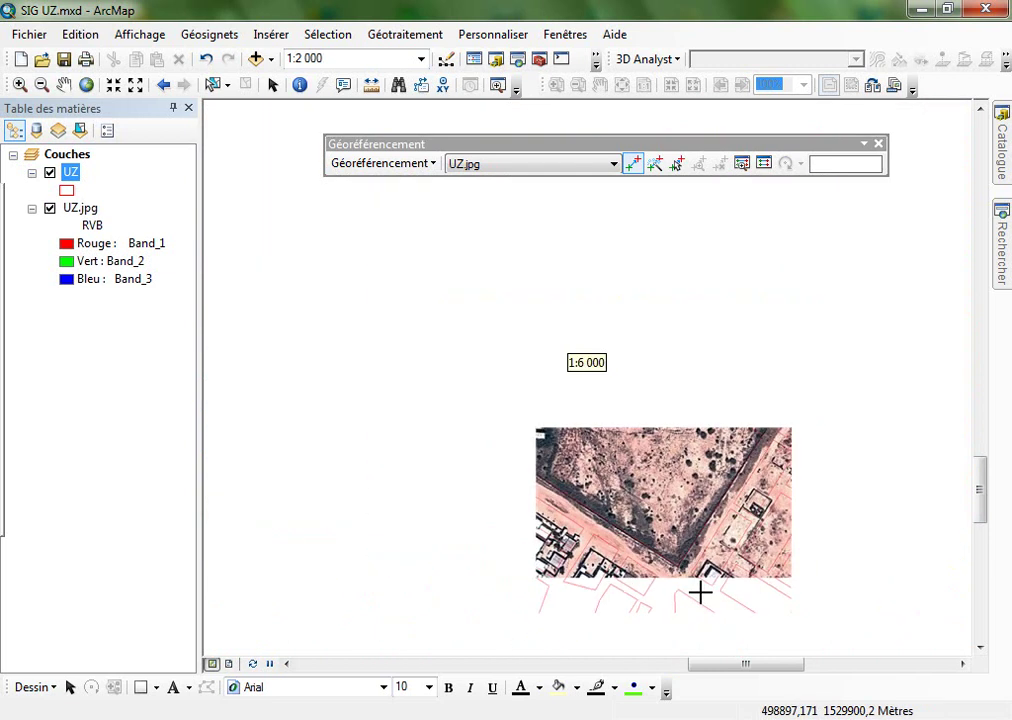
scroll(730, 467, down, 1)
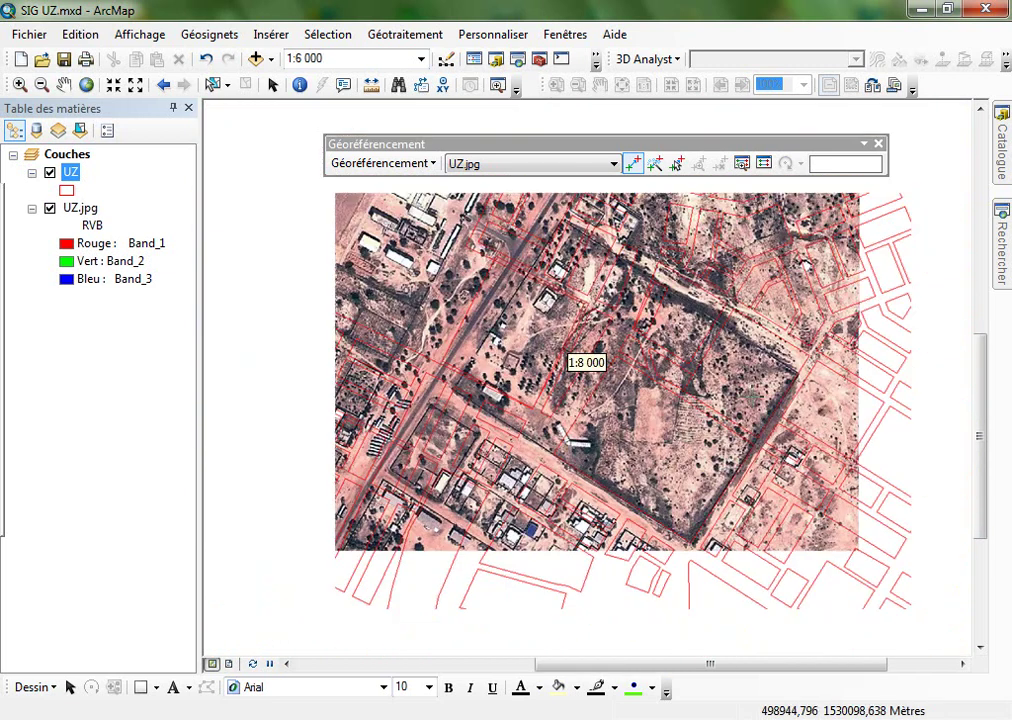
click(62, 85)
drag(352, 243, 487, 493)
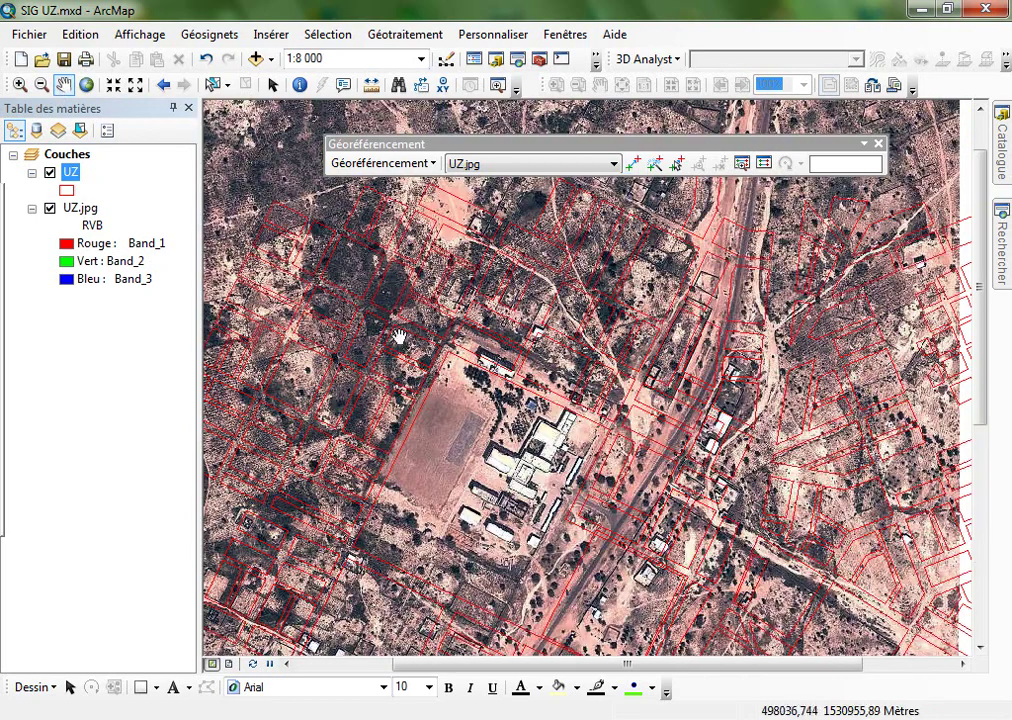
scroll(412, 310, up, 2)
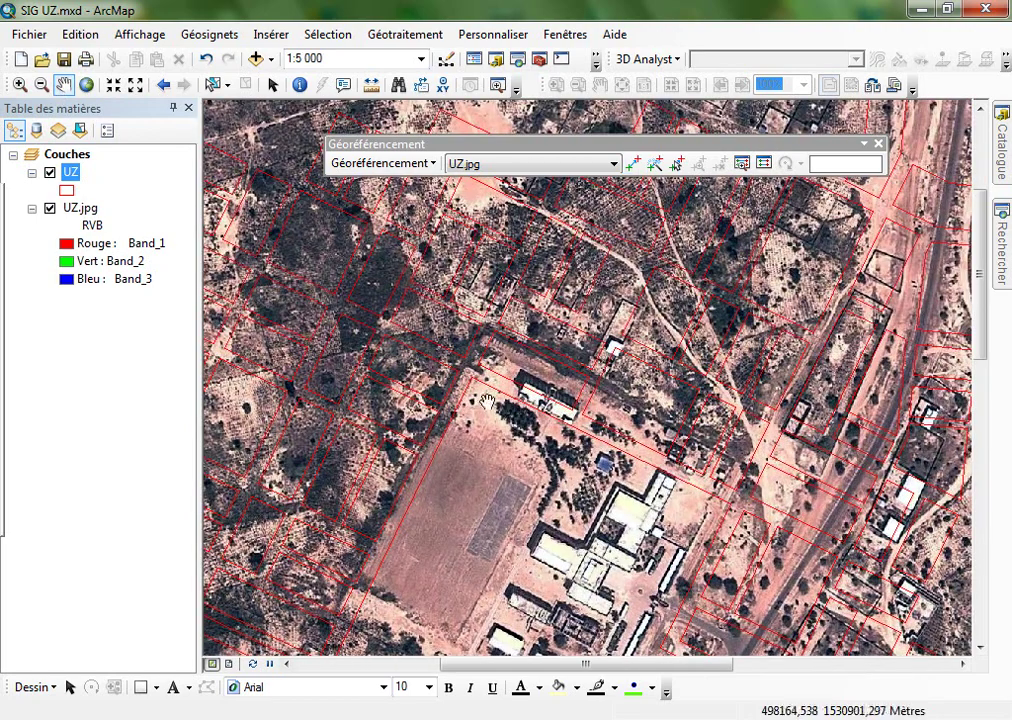
drag(500, 328, 521, 443)
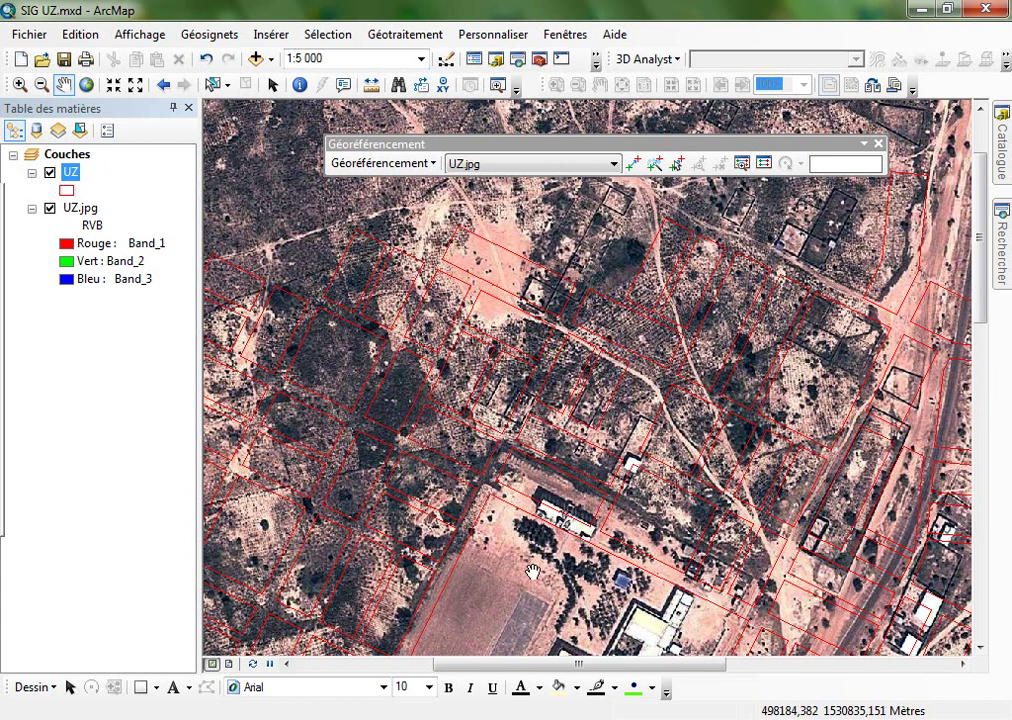
drag(533, 572, 523, 372)
drag(795, 580, 512, 484)
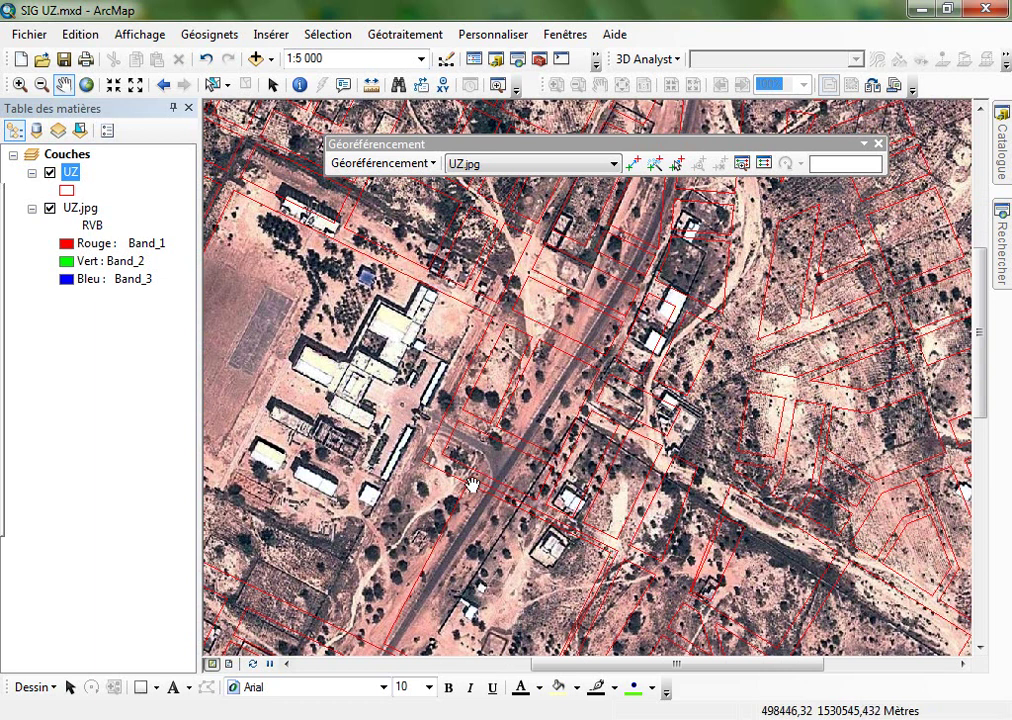
drag(350, 420, 515, 528)
scroll(421, 262, up, 5)
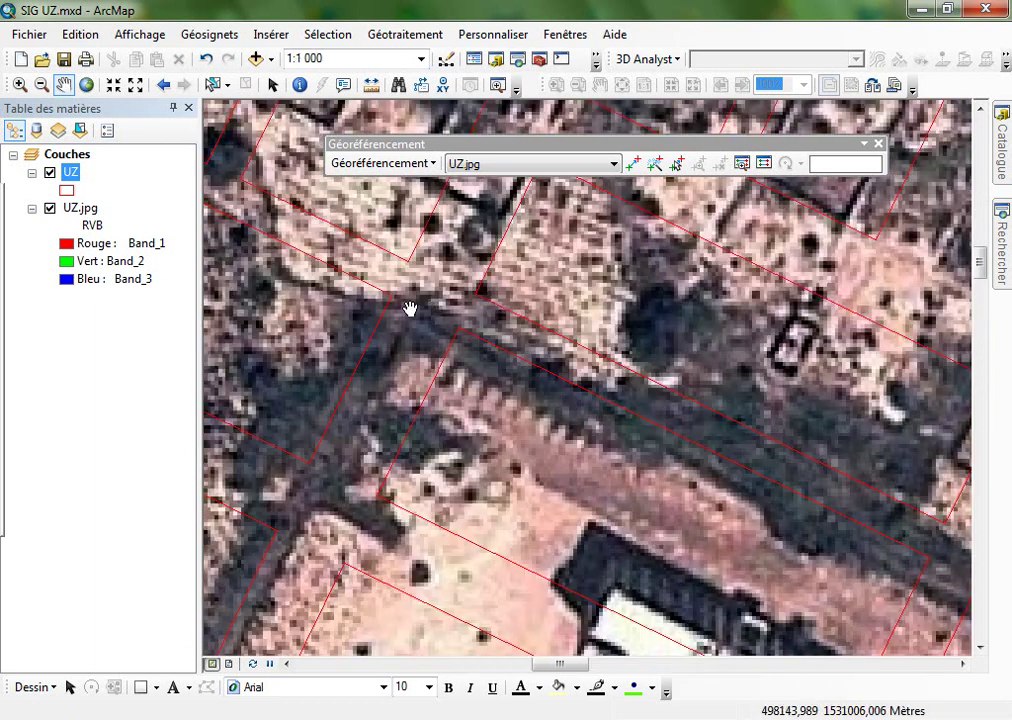
click(632, 163)
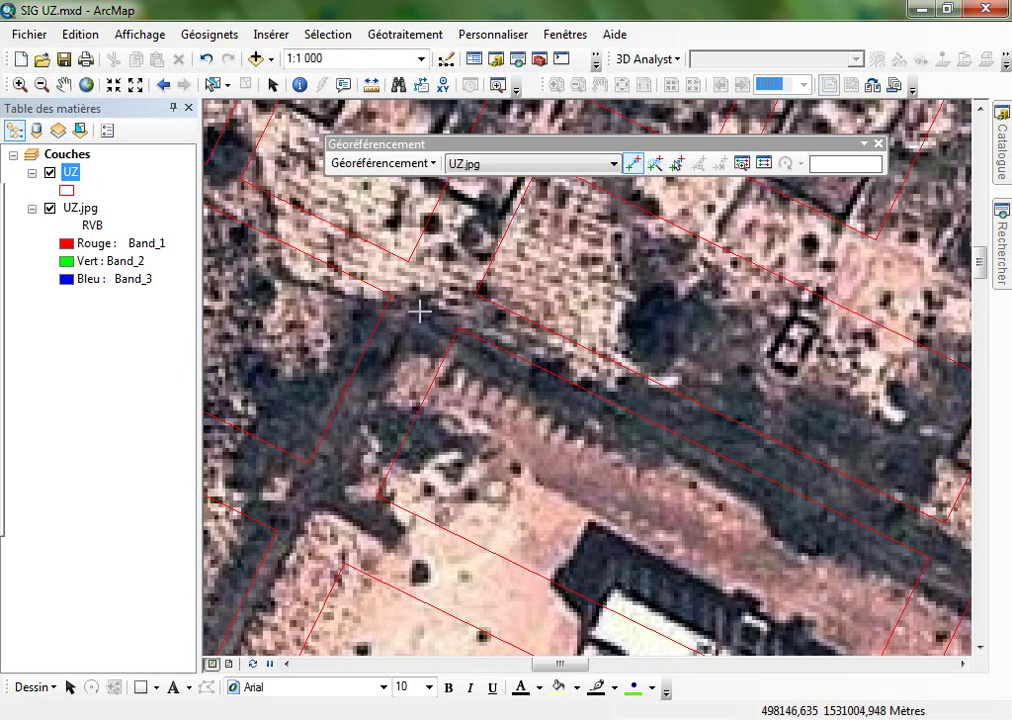
scroll(413, 313, down, 5)
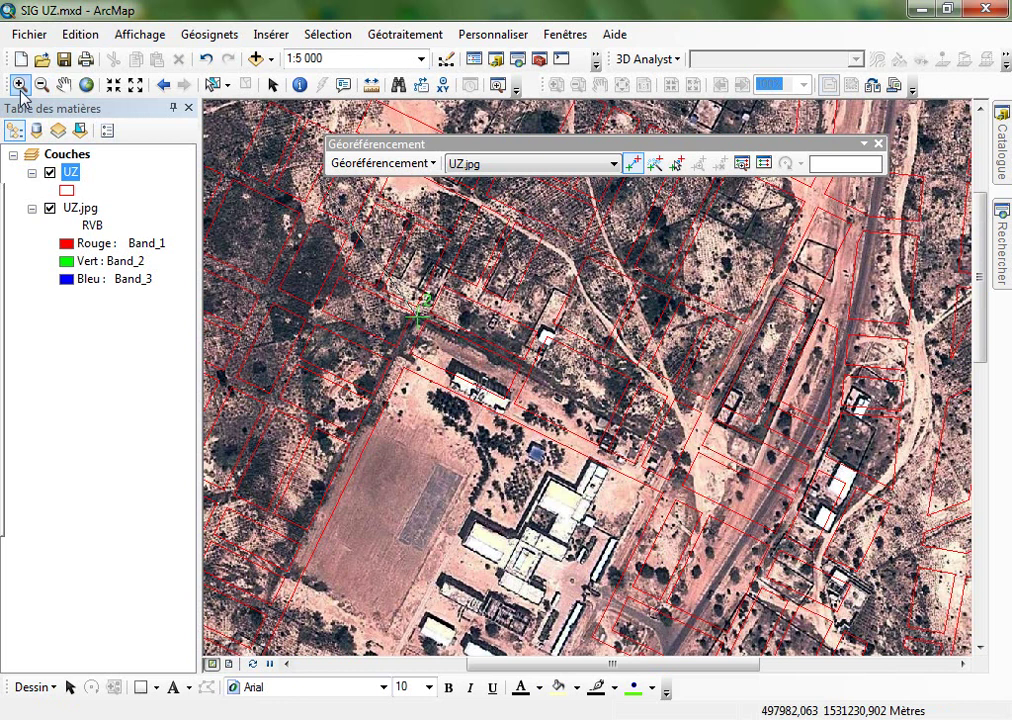
Link the second control point to the UZ layer's vertex at the matching northern corner of the sports-field compound.
click(20, 85)
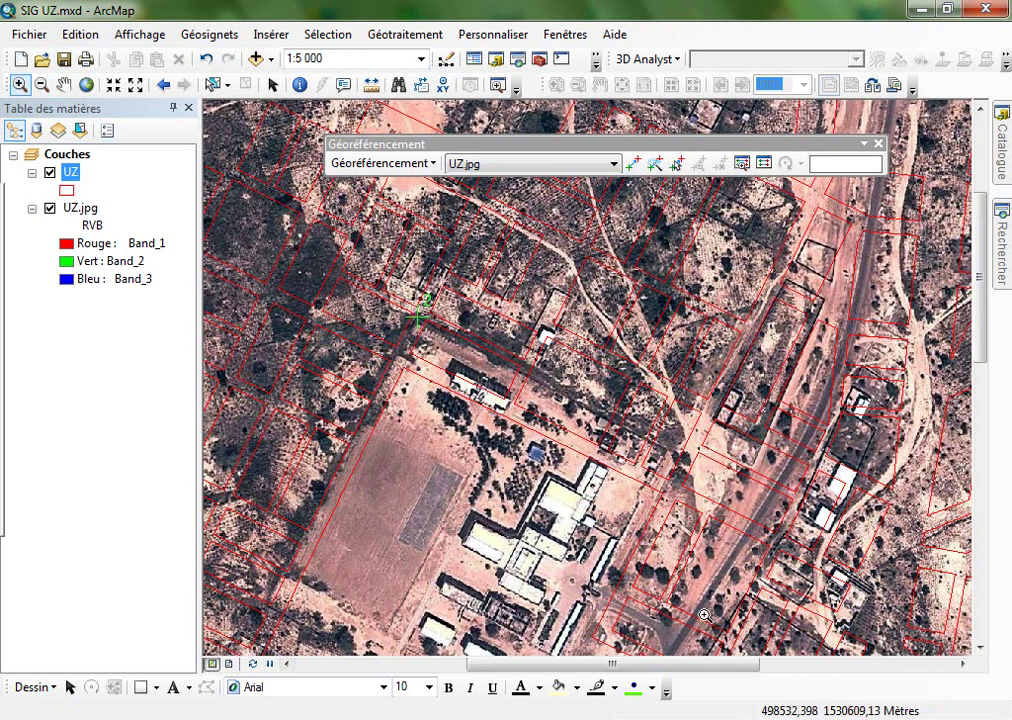
click(63, 85)
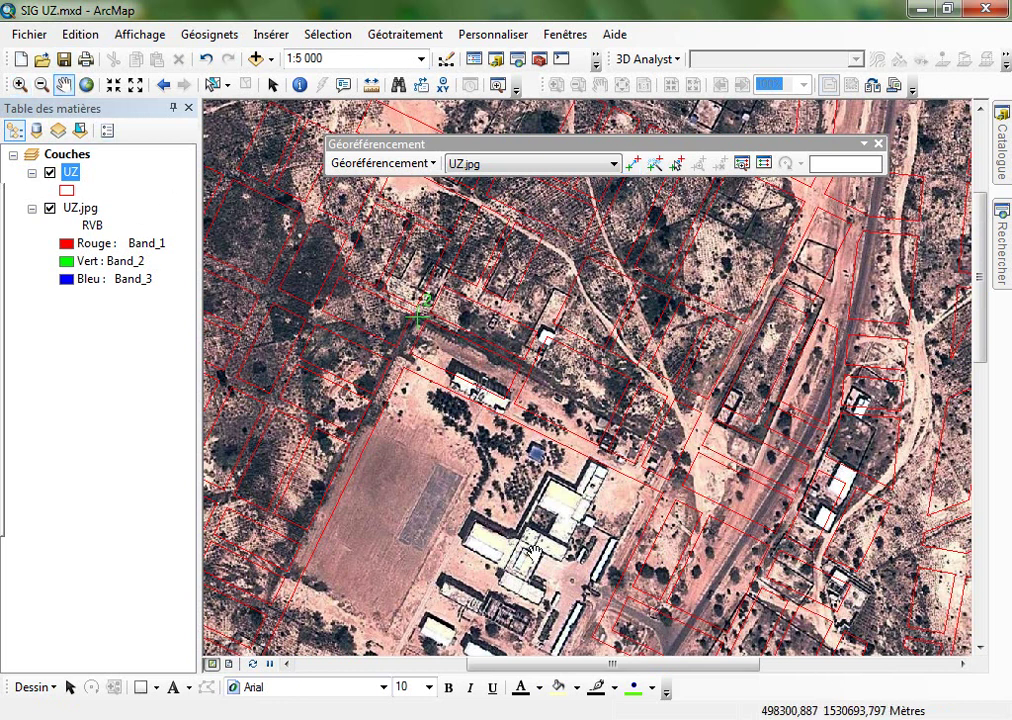
drag(535, 550, 352, 280)
click(20, 85)
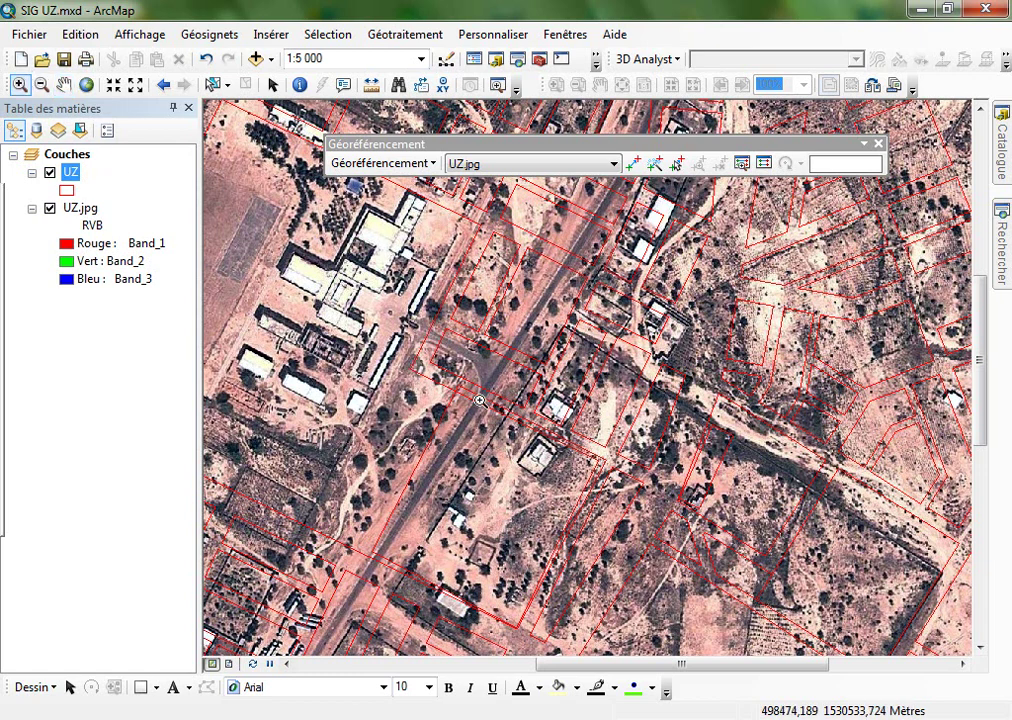
drag(405, 360, 500, 430)
click(633, 163)
click(678, 276)
click(590, 298)
Examine how the red UZ parcel outlines line up with the roads, walls and buildings across UZ.jpg.
scroll(611, 507, down, 5)
scroll(611, 507, down, 2)
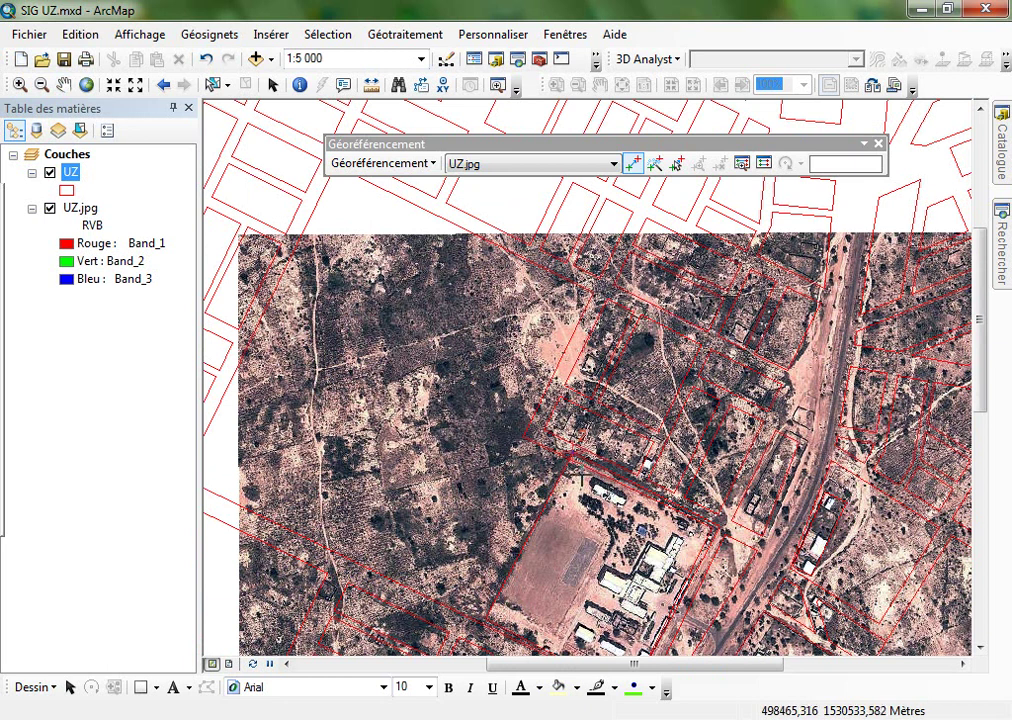
click(63, 84)
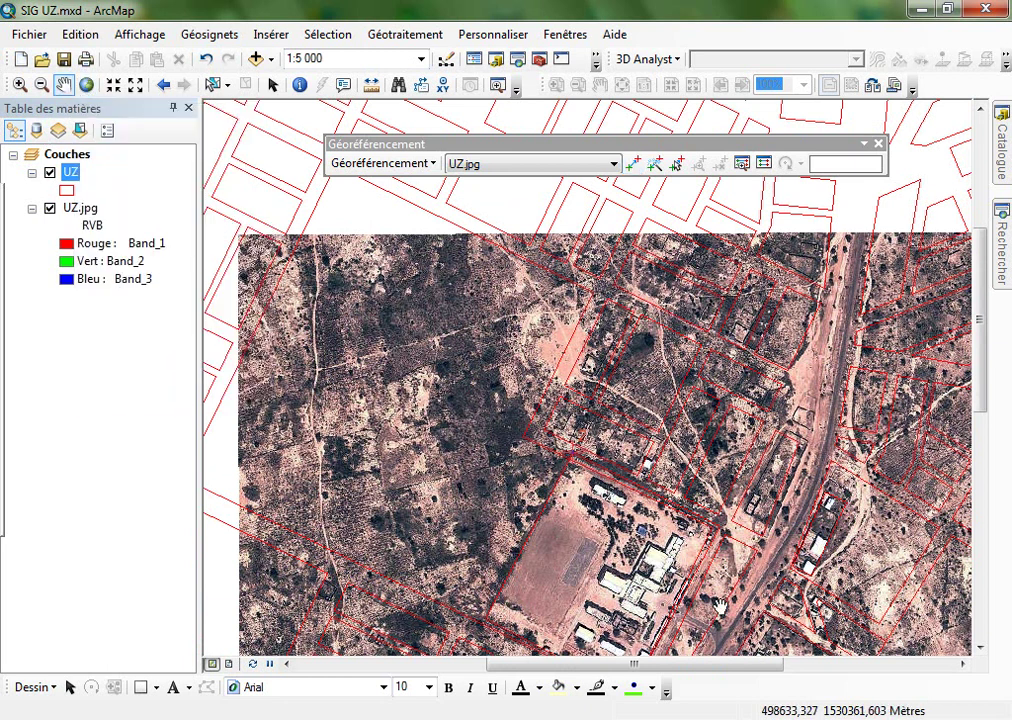
drag(672, 543, 645, 385)
drag(720, 640, 543, 504)
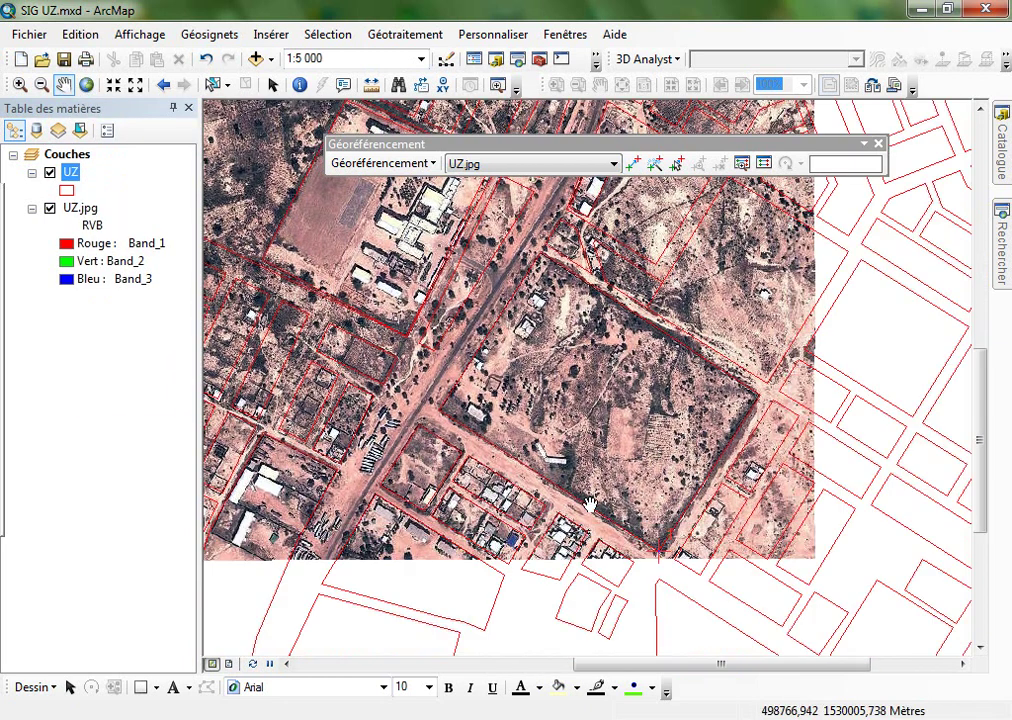
scroll(350, 436, down, 3)
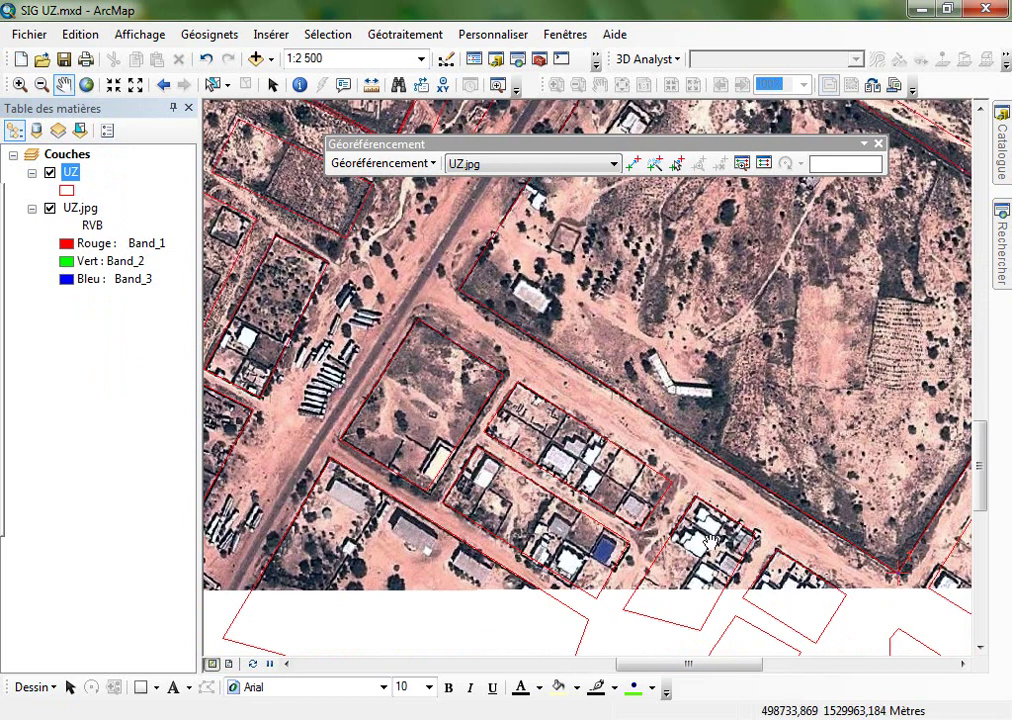
mouse_move(5, 330)
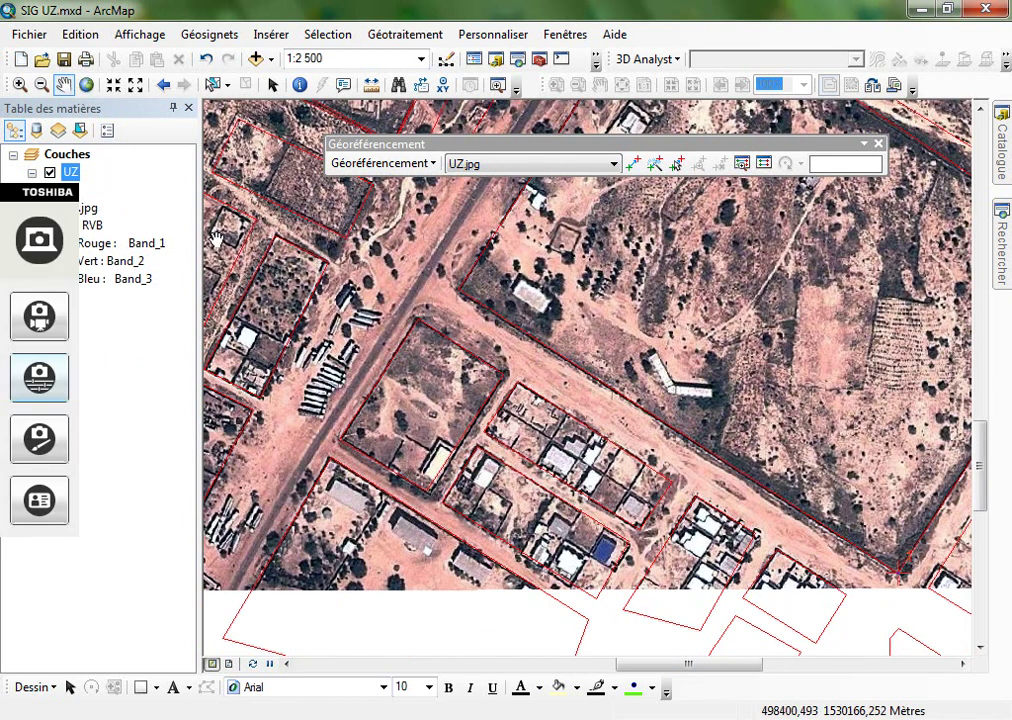
scroll(215, 237, down, 2)
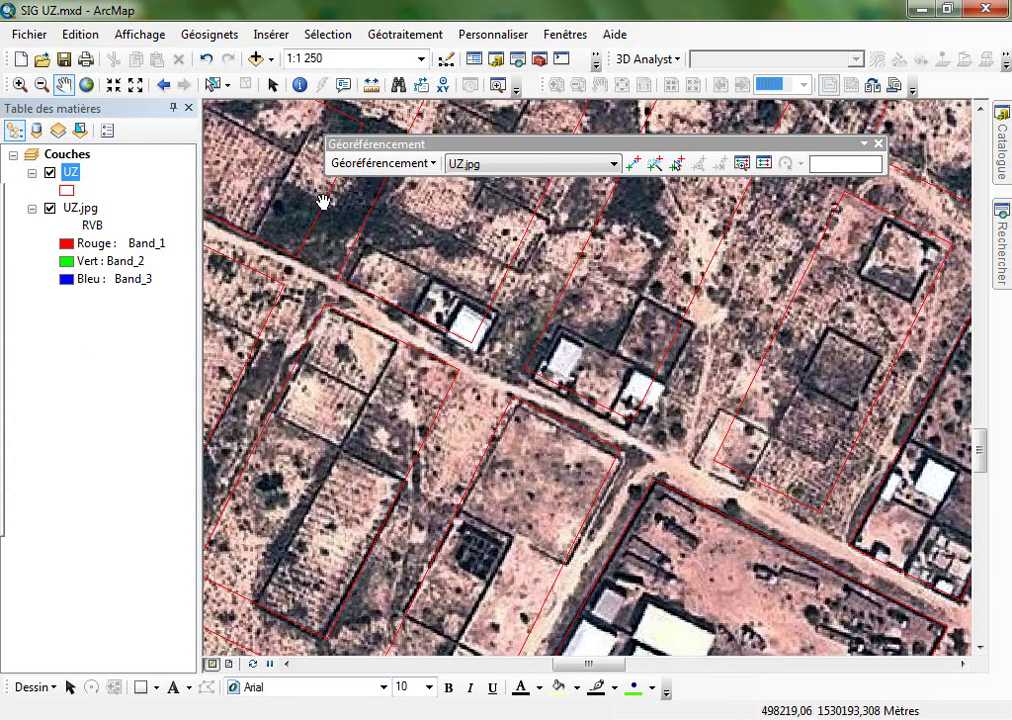
Start rectifying UZ.jpg and set the output location to the UNIVERSITE DE ZINDER folder inside D:\FORMATION SIG.
click(421, 168)
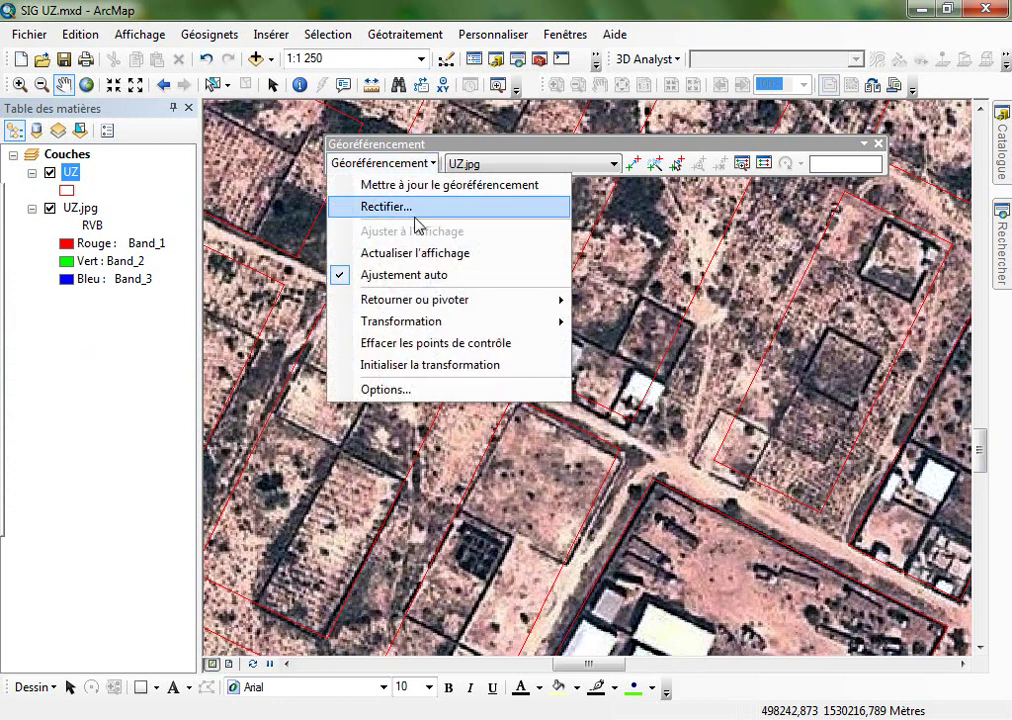
click(408, 207)
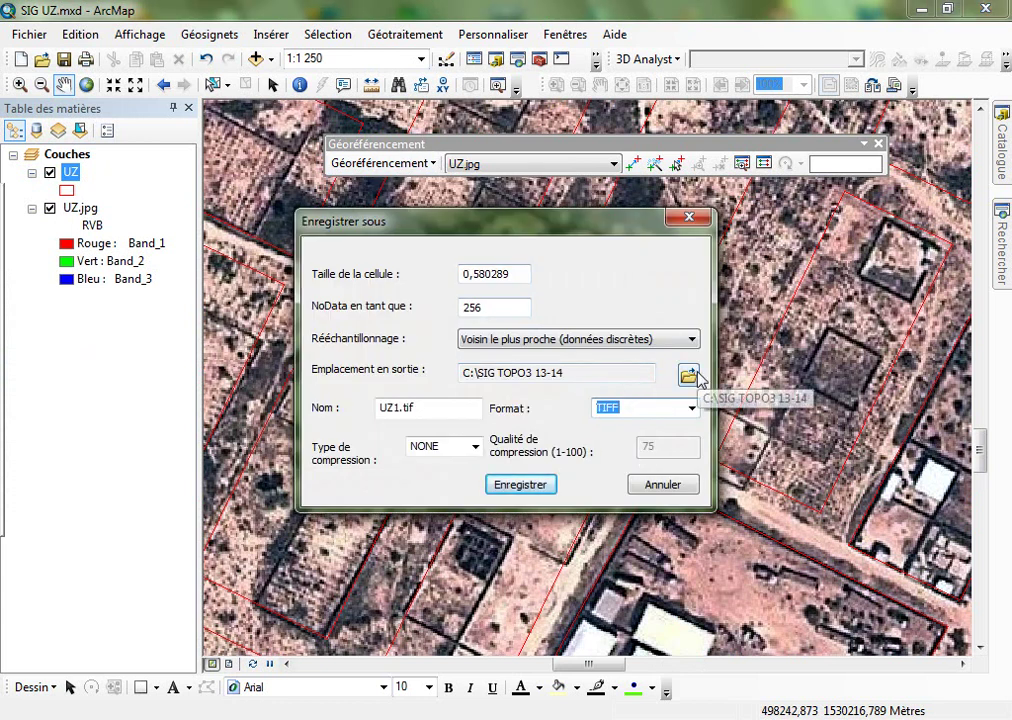
click(688, 376)
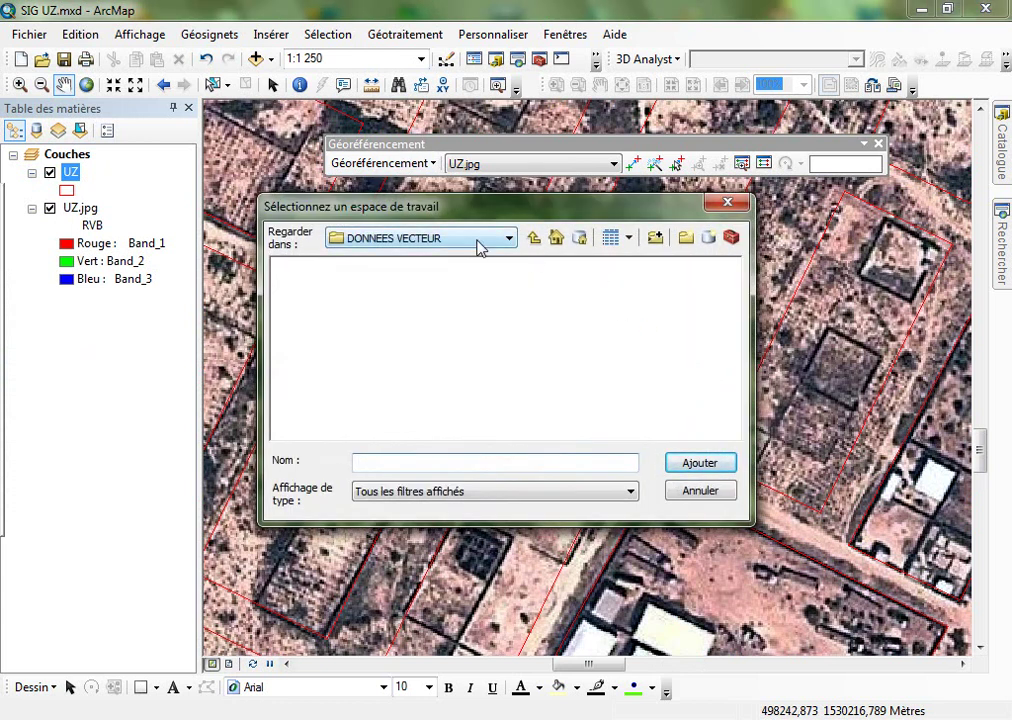
click(480, 247)
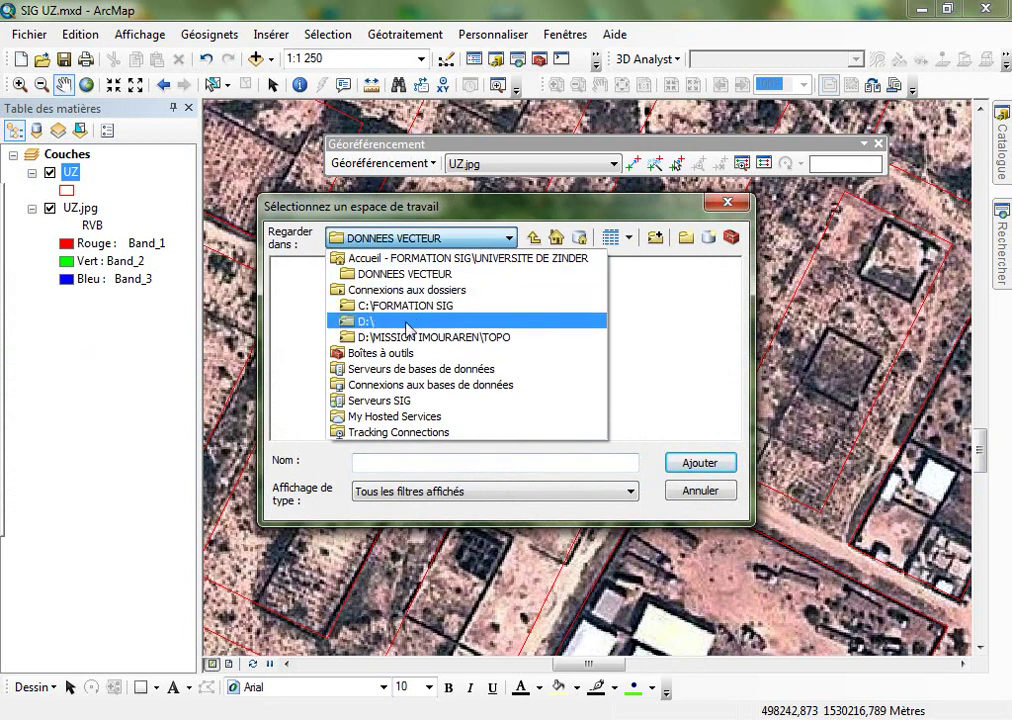
click(407, 322)
double_click(516, 266)
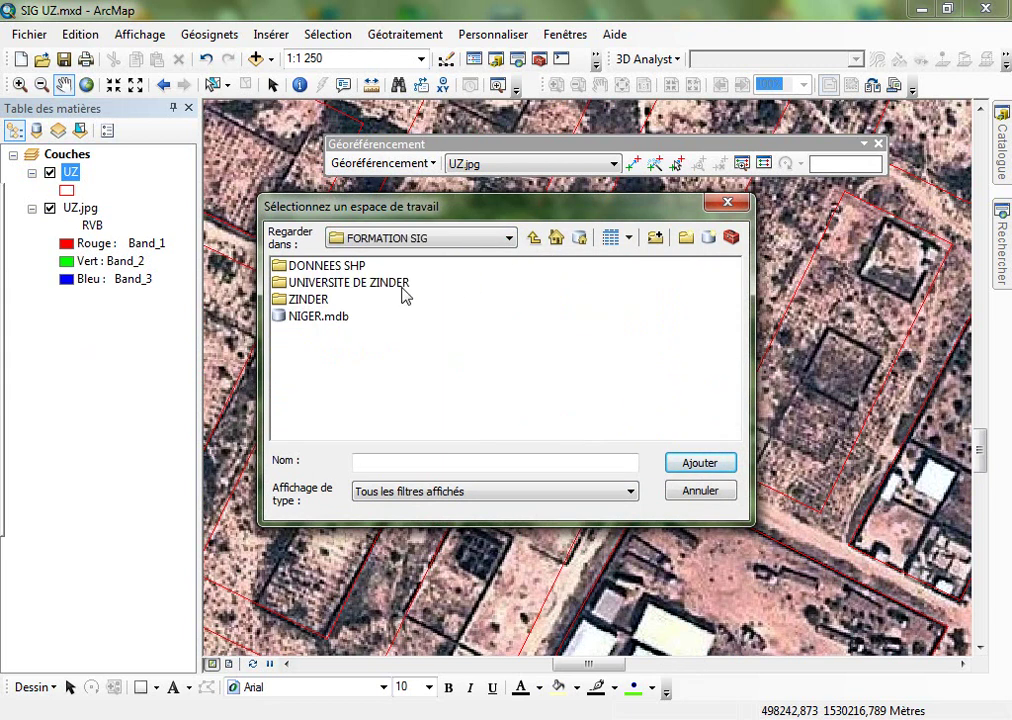
double_click(340, 284)
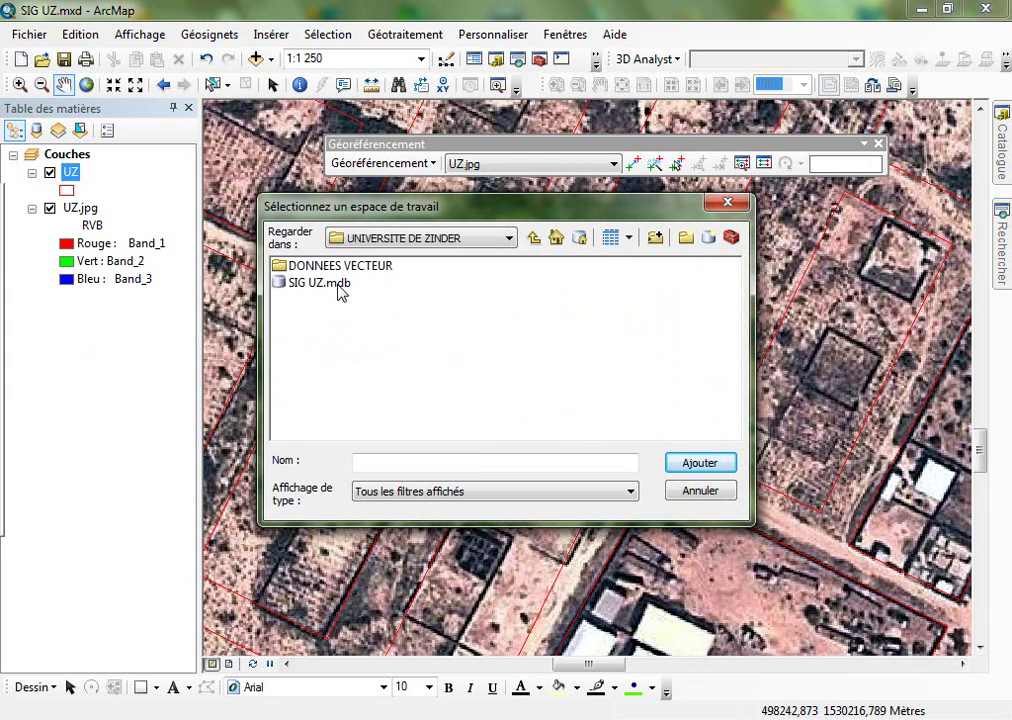
click(534, 239)
click(400, 286)
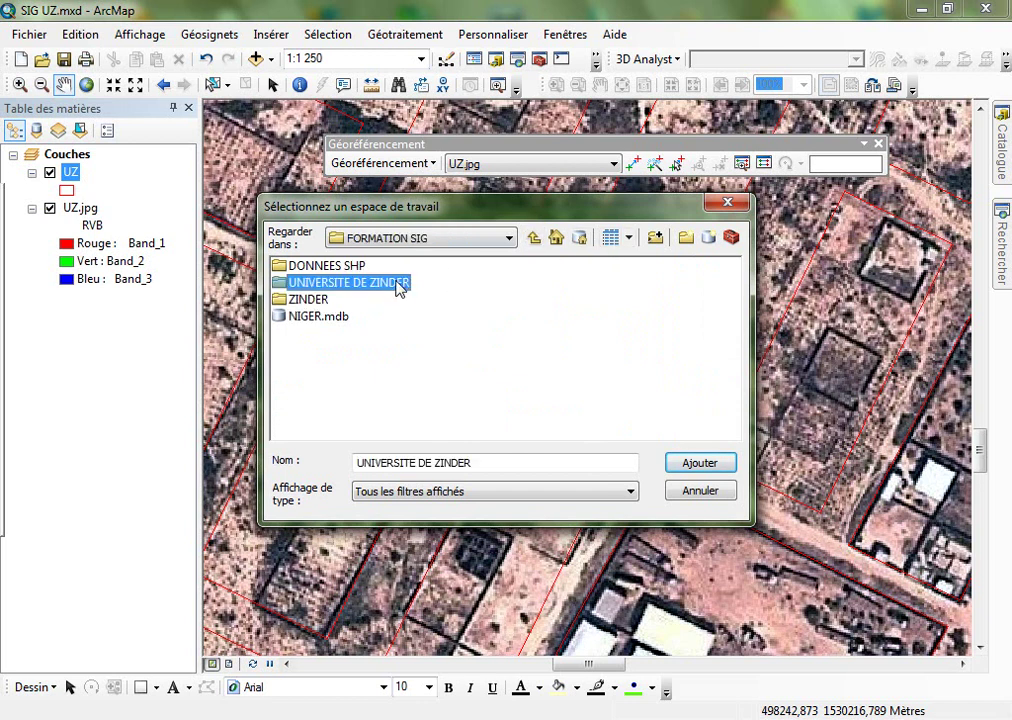
click(686, 463)
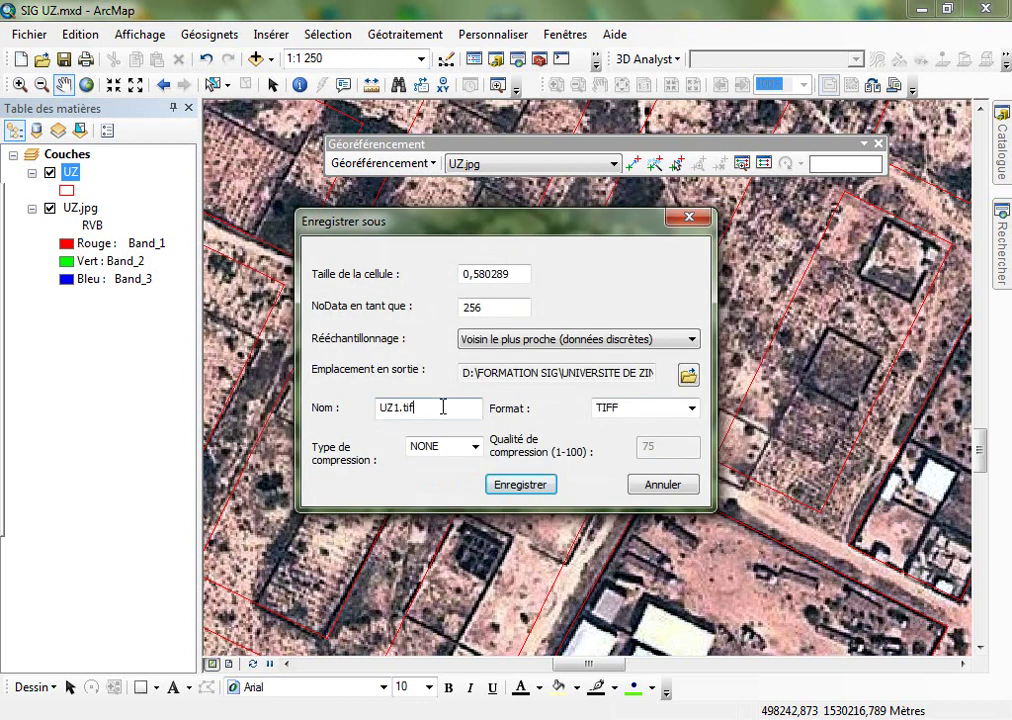
Save the rectified image as UZ1.tif in TIFF format with compression NONE and nearest-neighbour resampling.
click(690, 409)
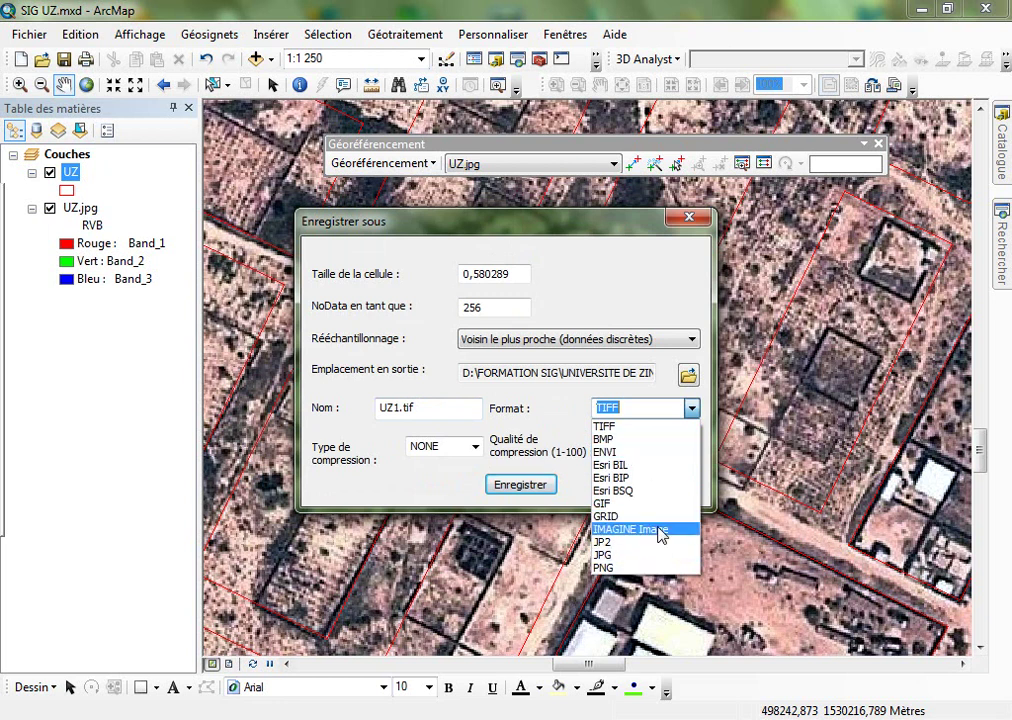
click(467, 410)
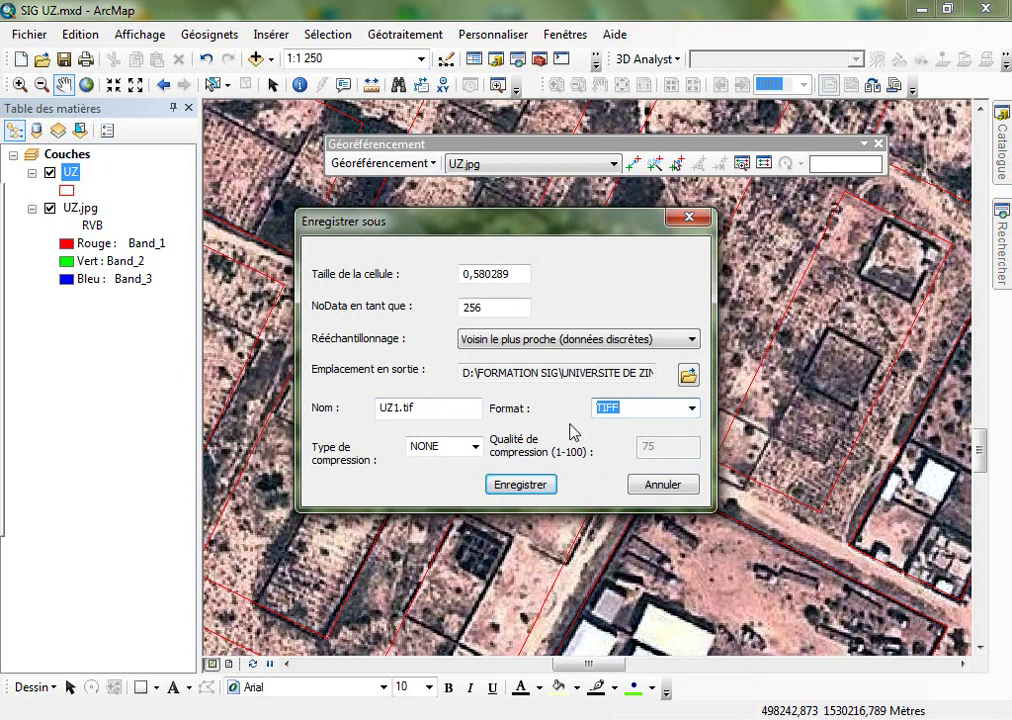
click(459, 417)
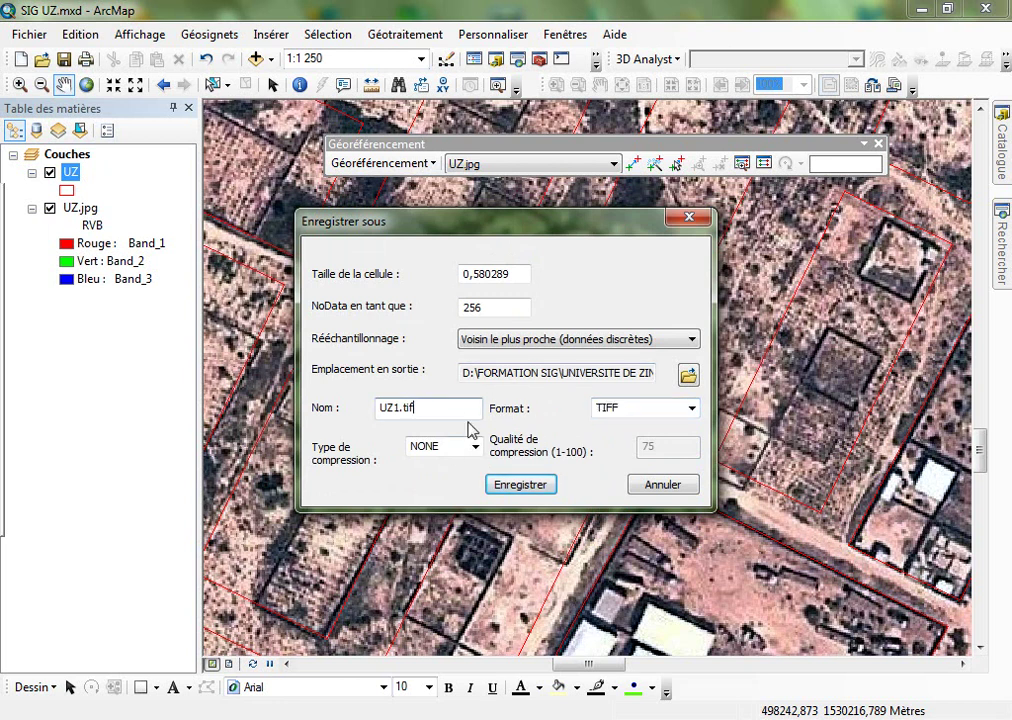
click(541, 486)
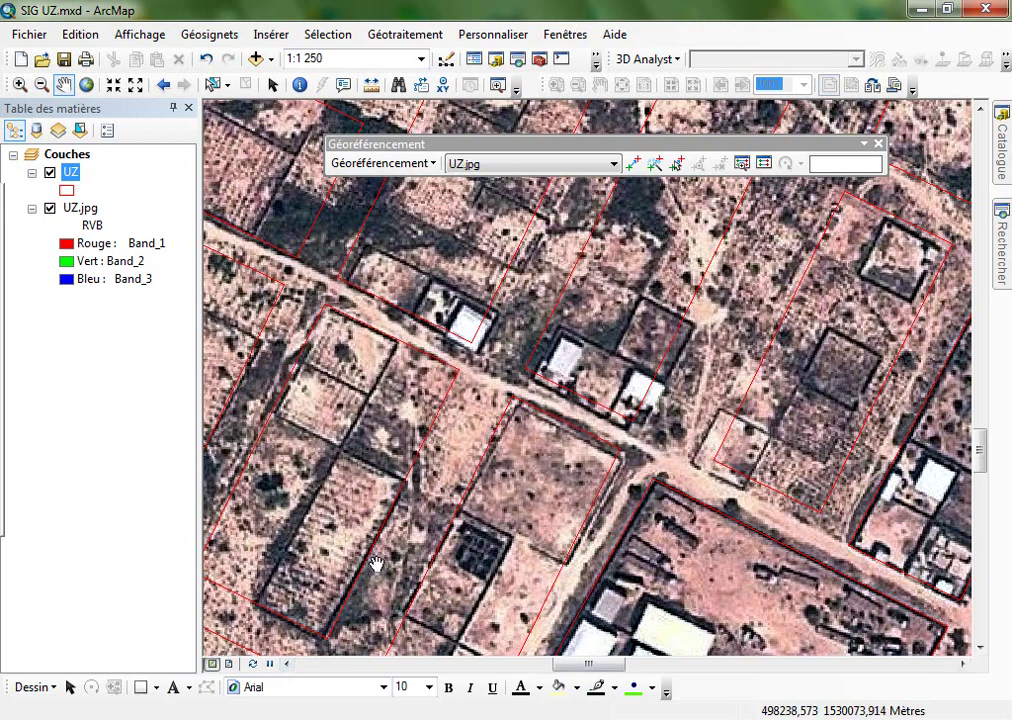
Switch to Windows Explorer, check the UNIVERSITE DE ZINDER folder for the UZ1.tif file, and return to ArcMap.
key(alt+Tab)
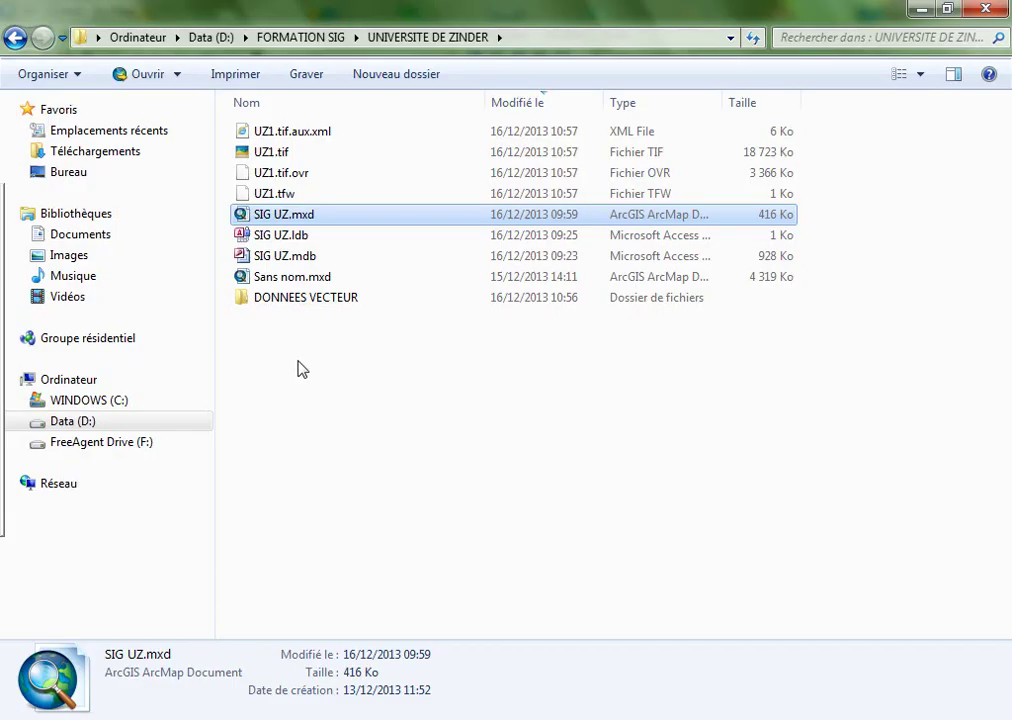
click(294, 158)
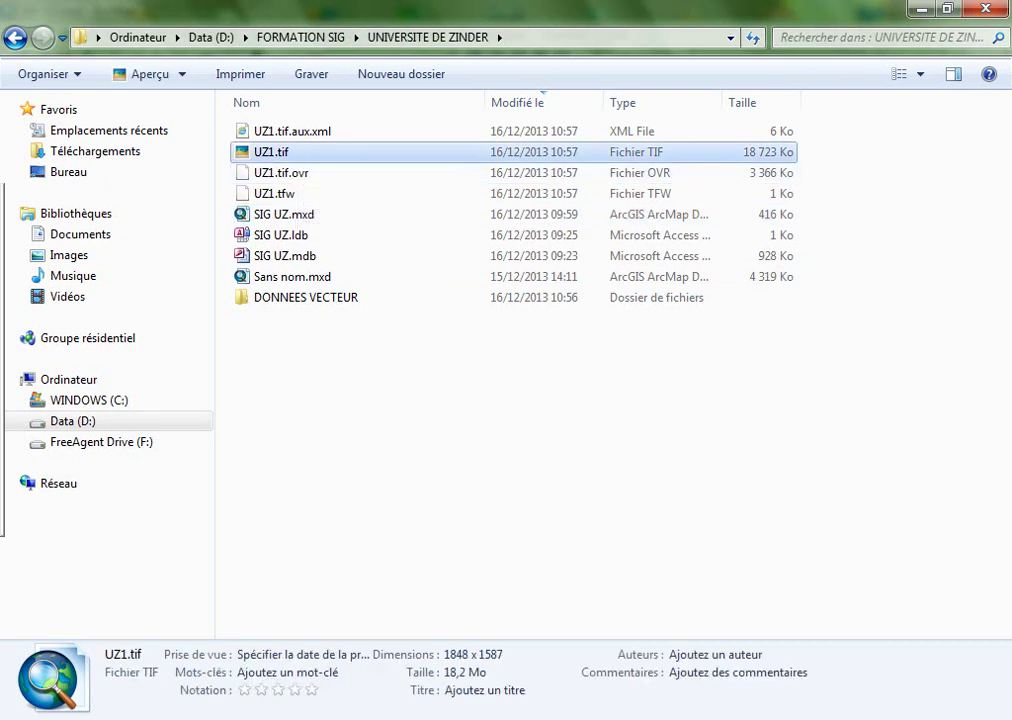
click(361, 380)
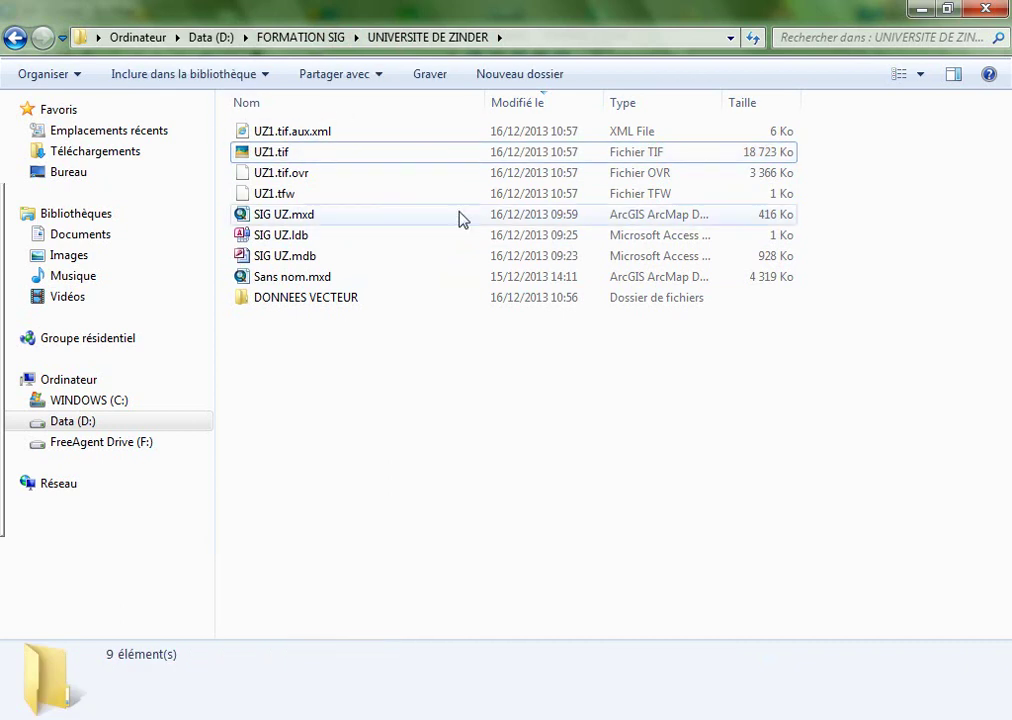
key(alt+Tab)
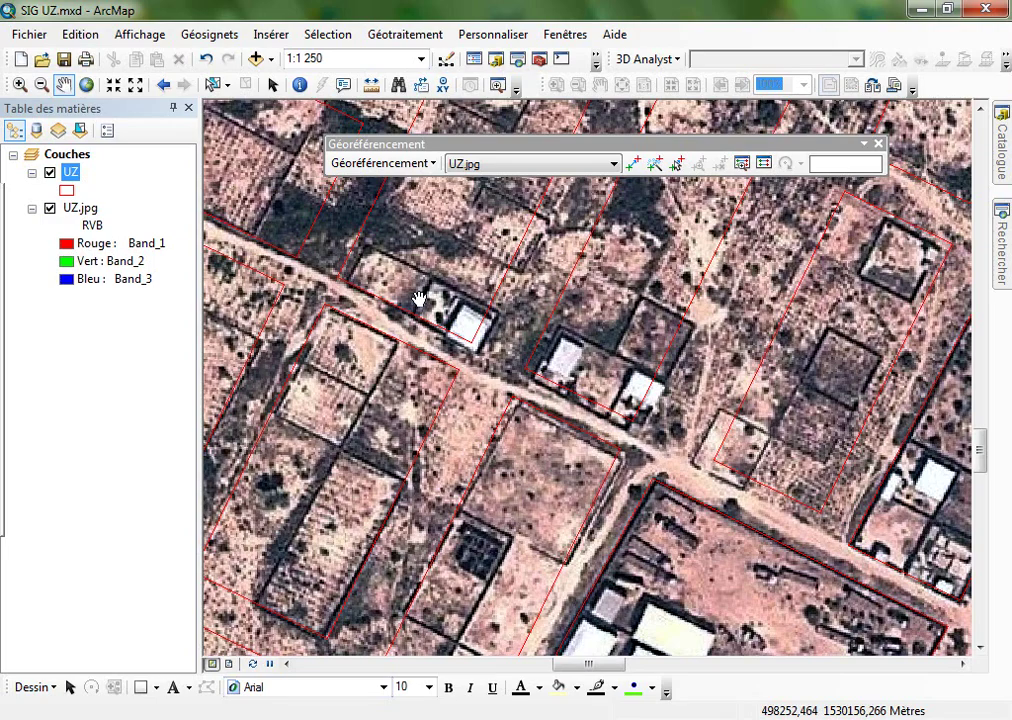
Close the georeferencing tools and remove the original UZ.jpg layer from the map.
click(878, 143)
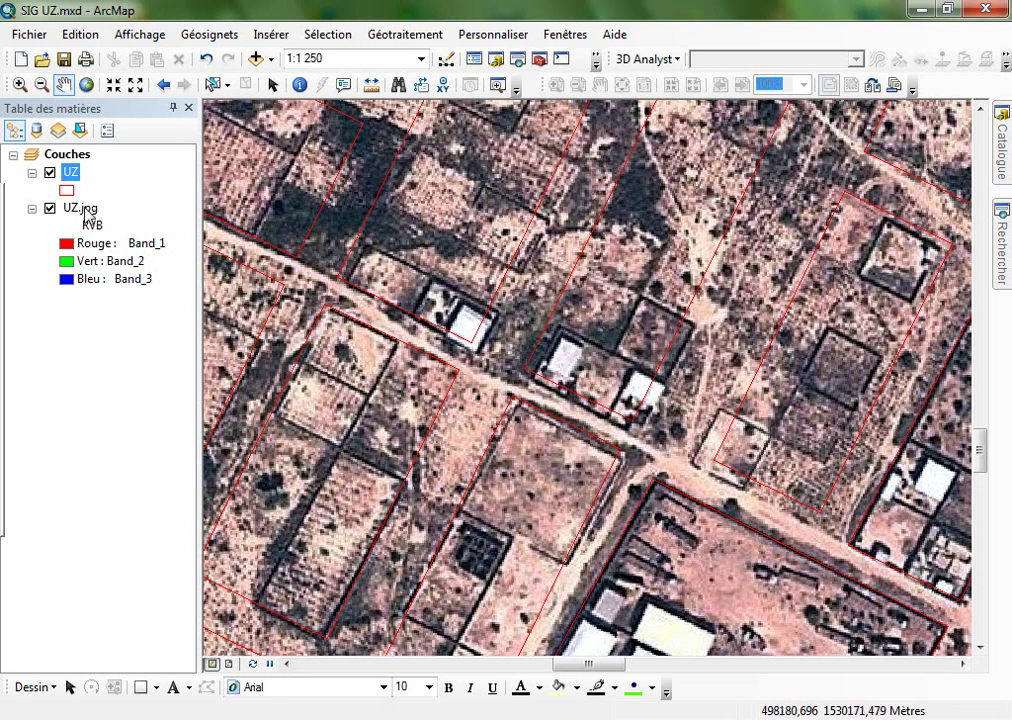
right_click(84, 213)
click(131, 240)
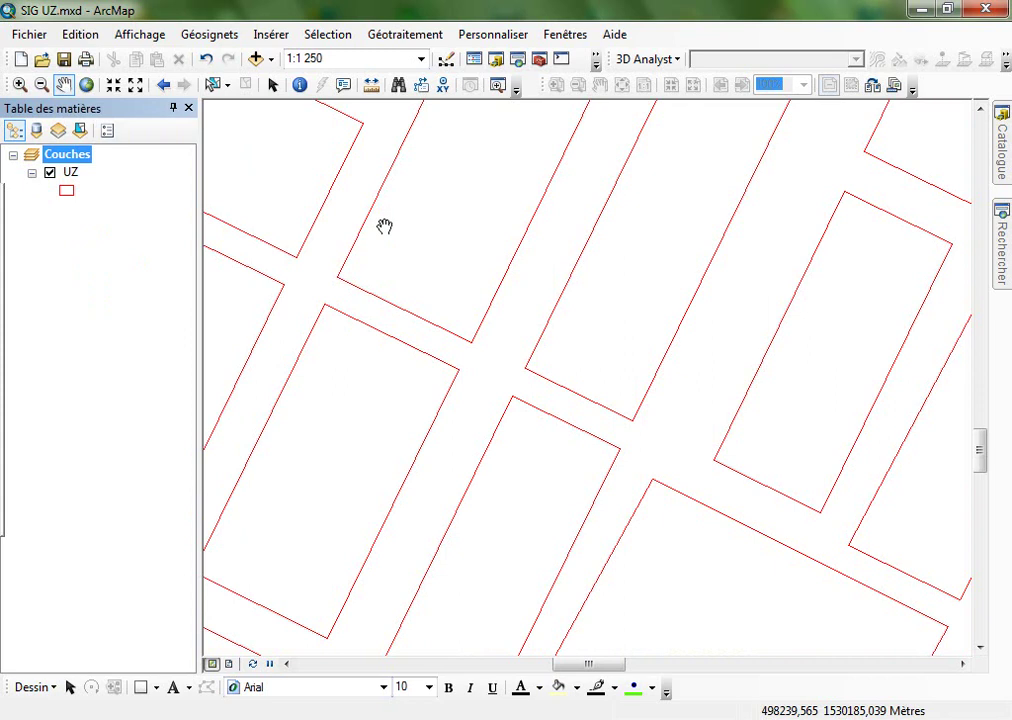
Add the rectified UZ1.tif from the UNIVERSITE DE ZINDER folder to the map and inspect it against the UZ parcels.
click(257, 59)
click(540, 240)
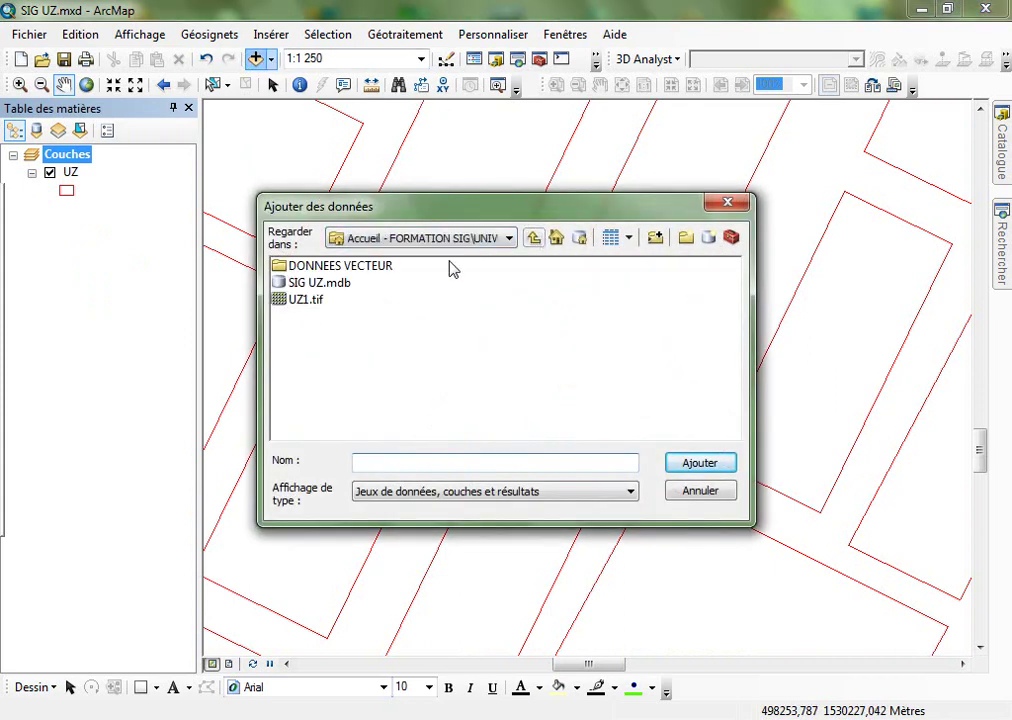
click(306, 302)
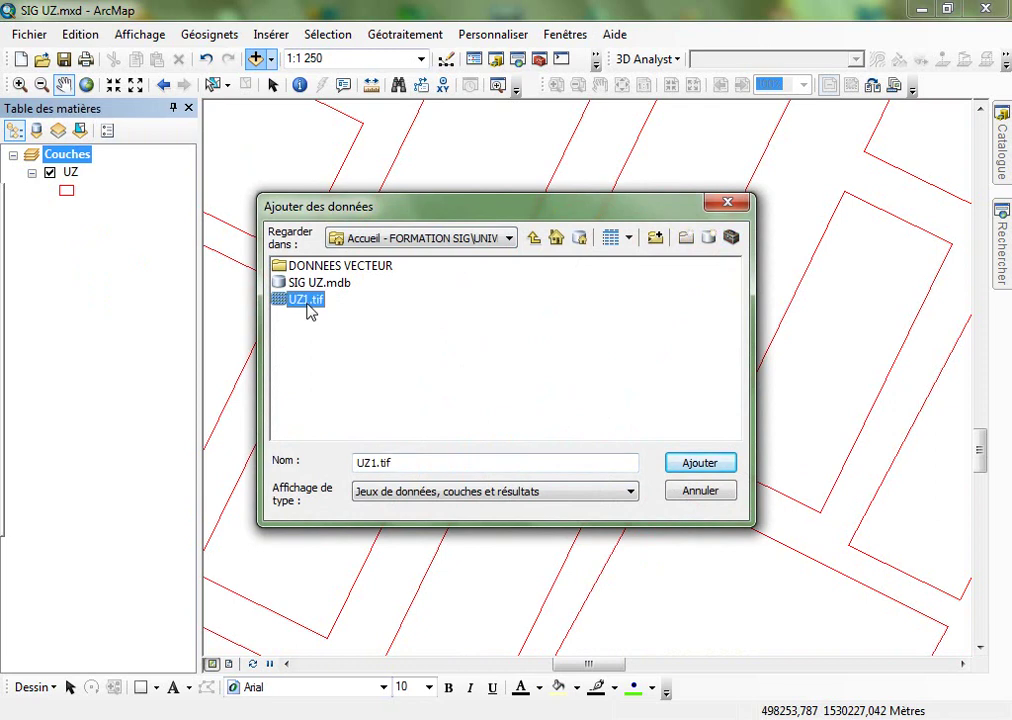
click(696, 463)
scroll(564, 428, up, 4)
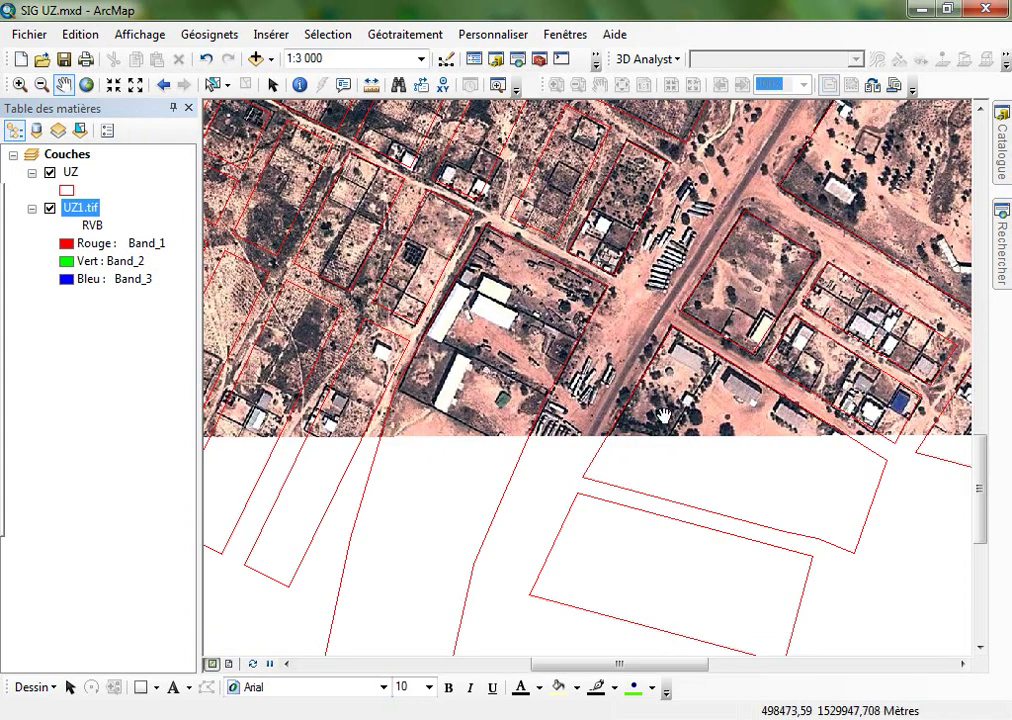
drag(661, 311, 517, 450)
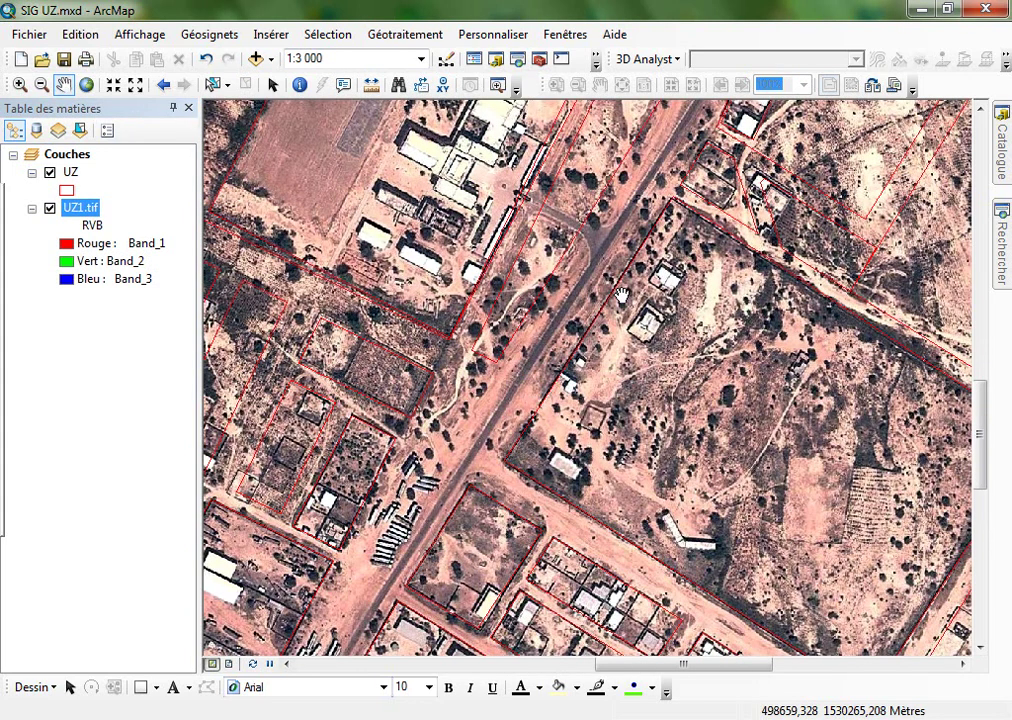